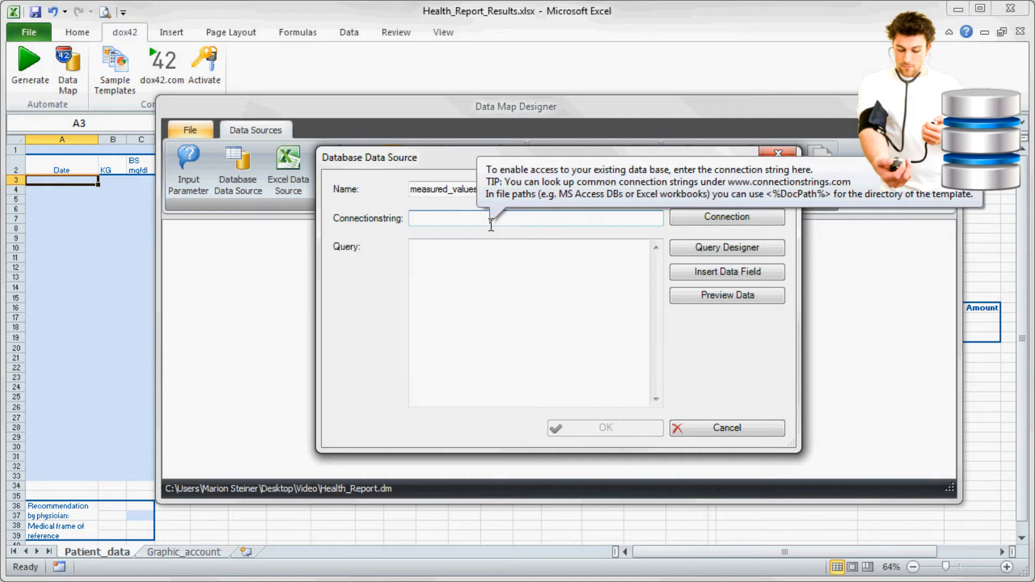
Build a query in the Query Designer that outputs every field of the measured_values table, from Measure_ID through Batt_ECG
click(740, 247)
double_click(291, 219)
double_click(275, 217)
double_click(271, 230)
double_click(270, 242)
double_click(270, 255)
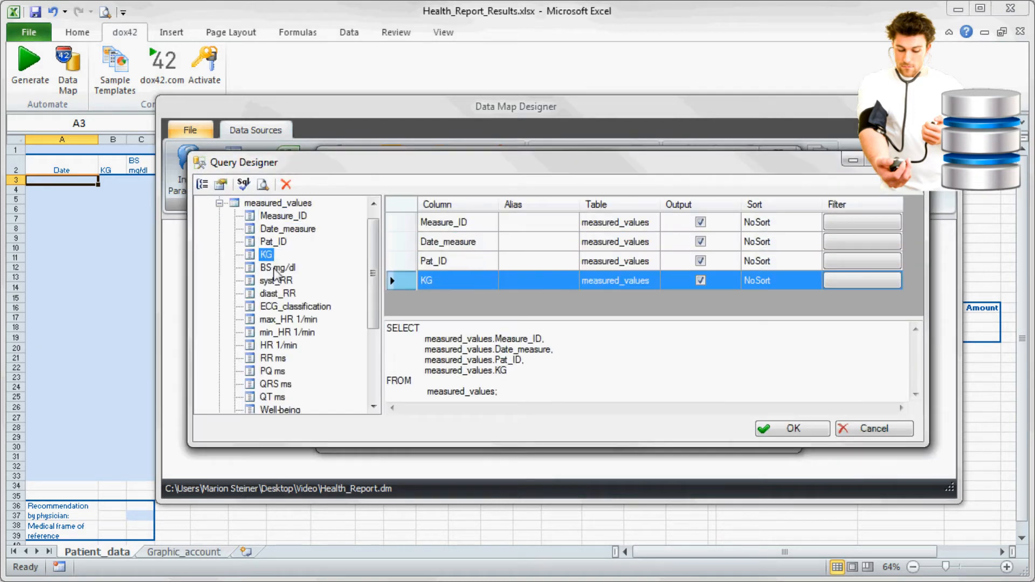
double_click(274, 269)
double_click(274, 293)
double_click(274, 282)
double_click(273, 307)
double_click(272, 321)
double_click(272, 333)
double_click(271, 347)
double_click(273, 358)
double_click(273, 371)
double_click(273, 385)
double_click(273, 397)
double_click(273, 410)
double_click(277, 293)
double_click(278, 306)
double_click(278, 319)
double_click(277, 332)
click(276, 345)
double_click(276, 358)
double_click(276, 371)
double_click(277, 384)
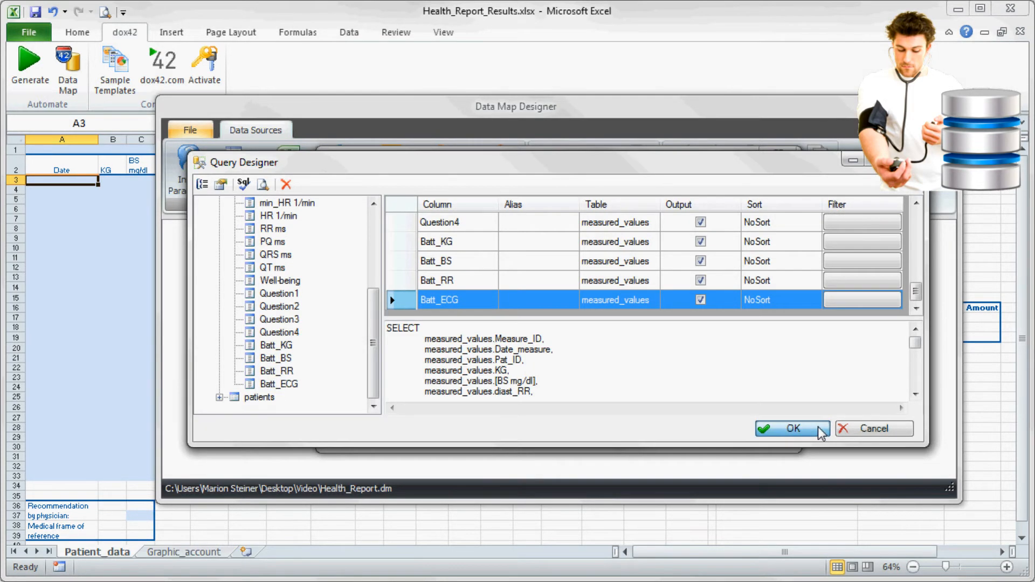
click(820, 429)
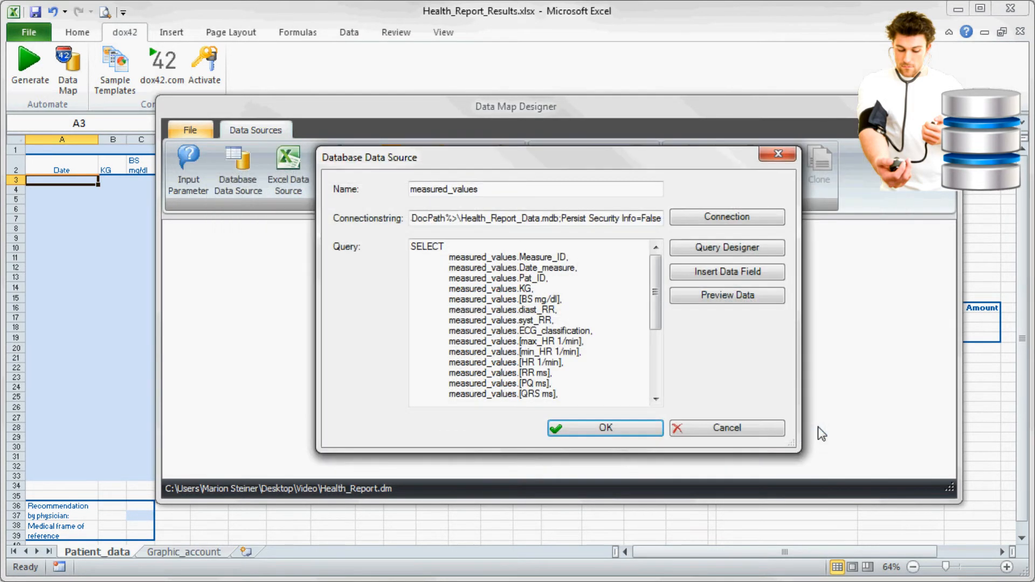
Preview the query's data and save the measured_values database data source
click(675, 299)
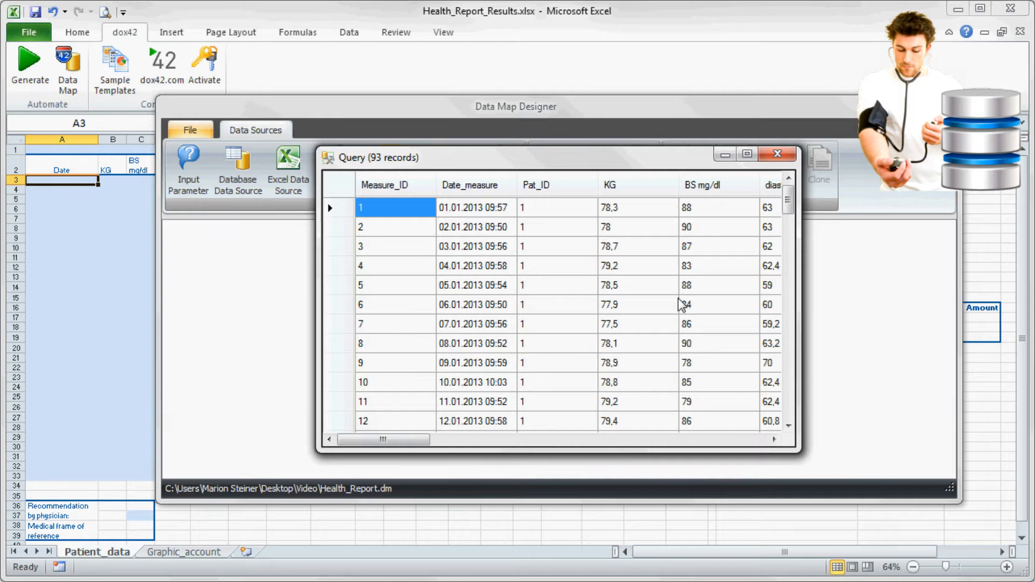
click(777, 154)
click(643, 432)
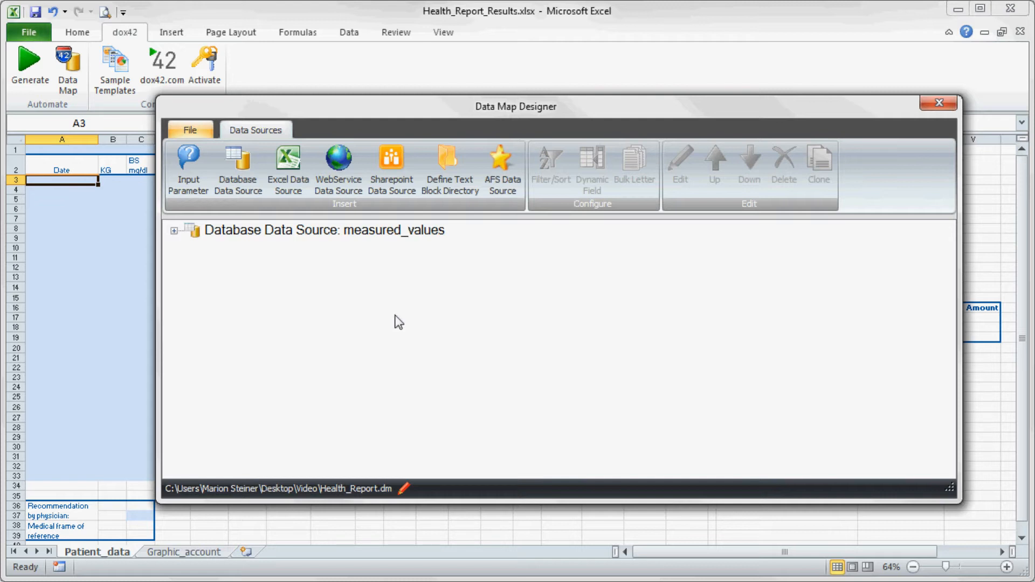
Insert an Excel data source named results that uses the file <%DocPath%>\Health_Report_Results.xlsx
click(329, 230)
click(293, 185)
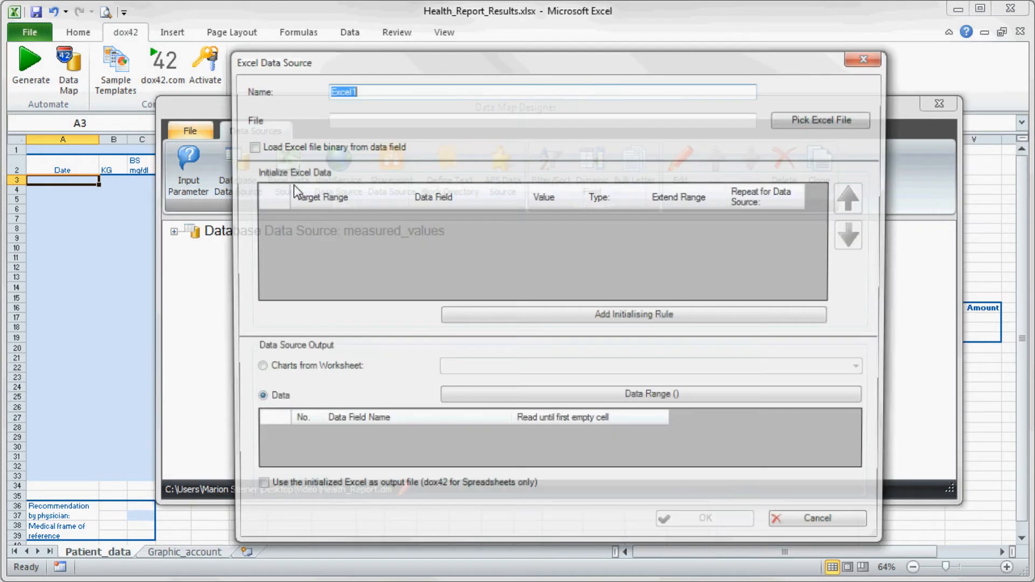
text(resul)
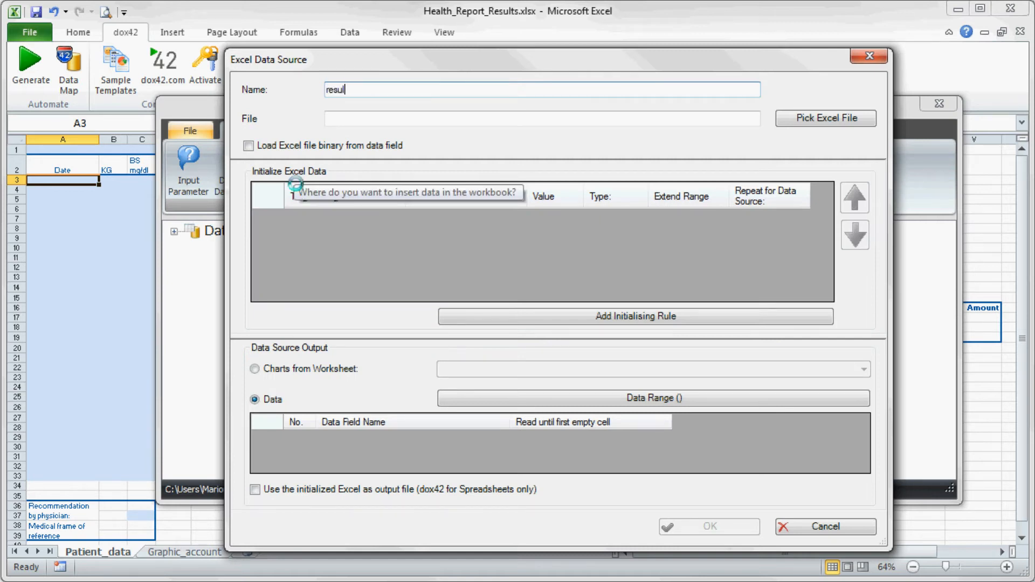
click(431, 118)
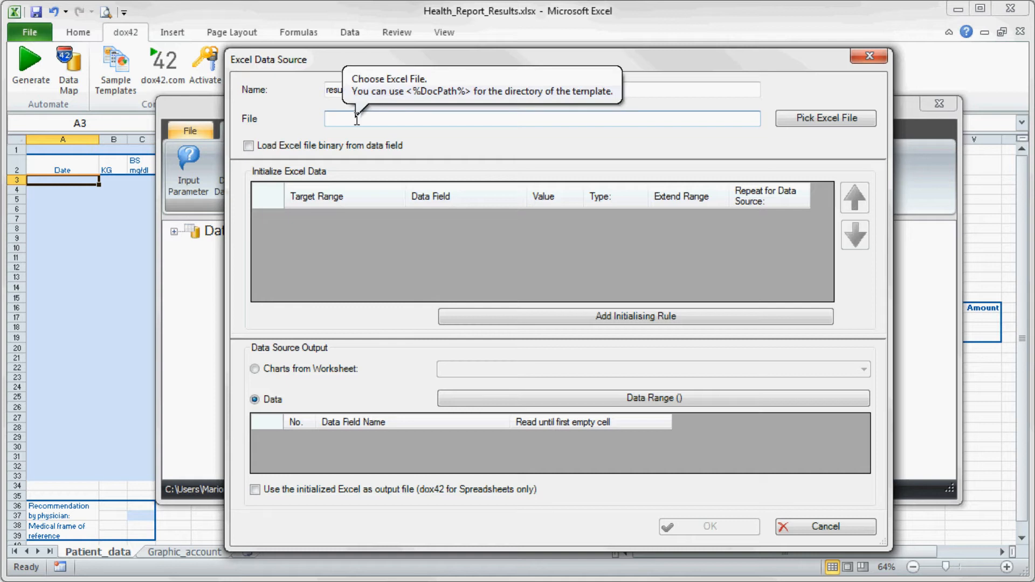
text(<%DocPath%>\Health_Report_Results.xlsx)
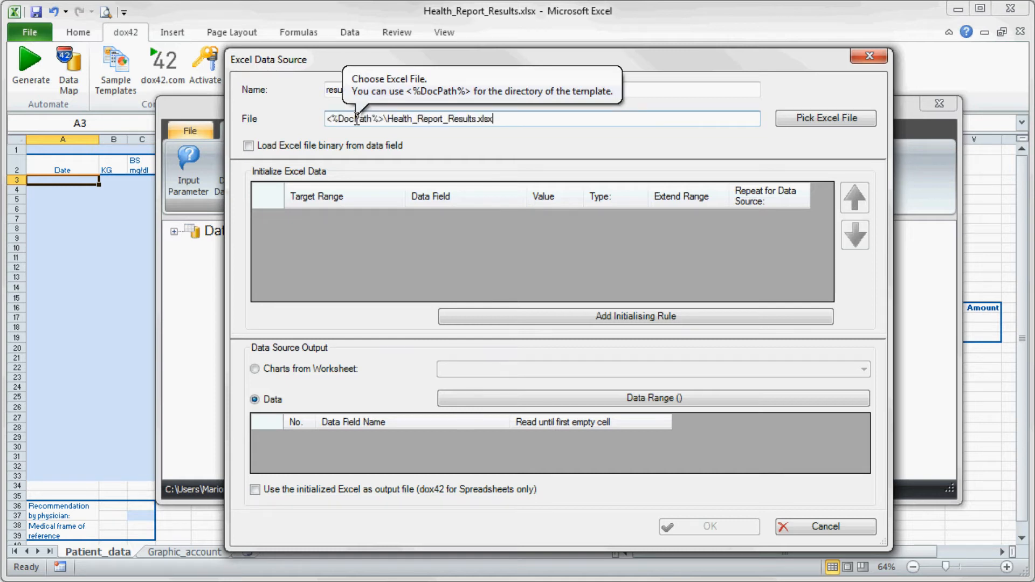
Add an initialising rule with the Date column cells A3:A33 of the Patient_data sheet as its target range
click(474, 316)
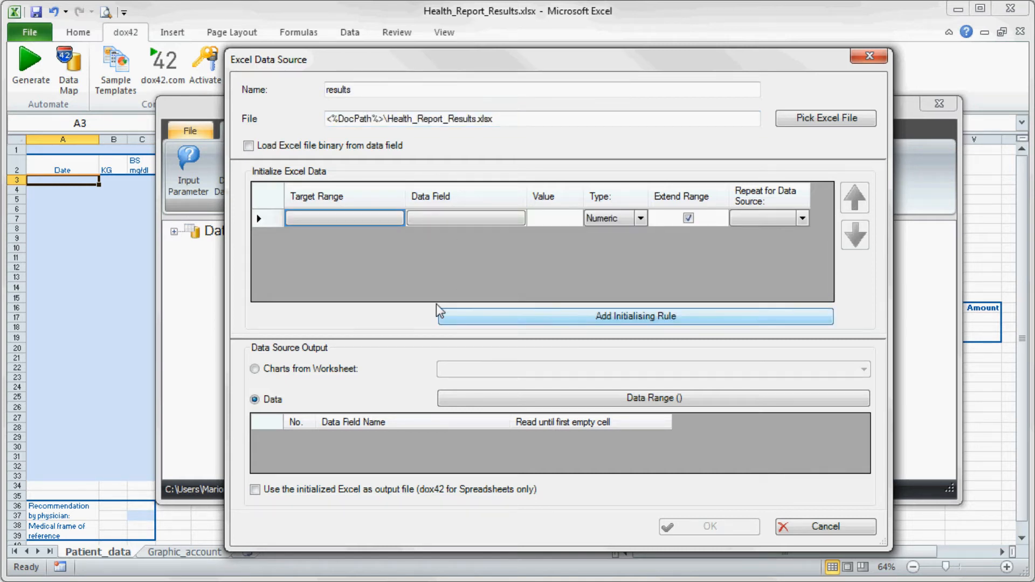
click(368, 219)
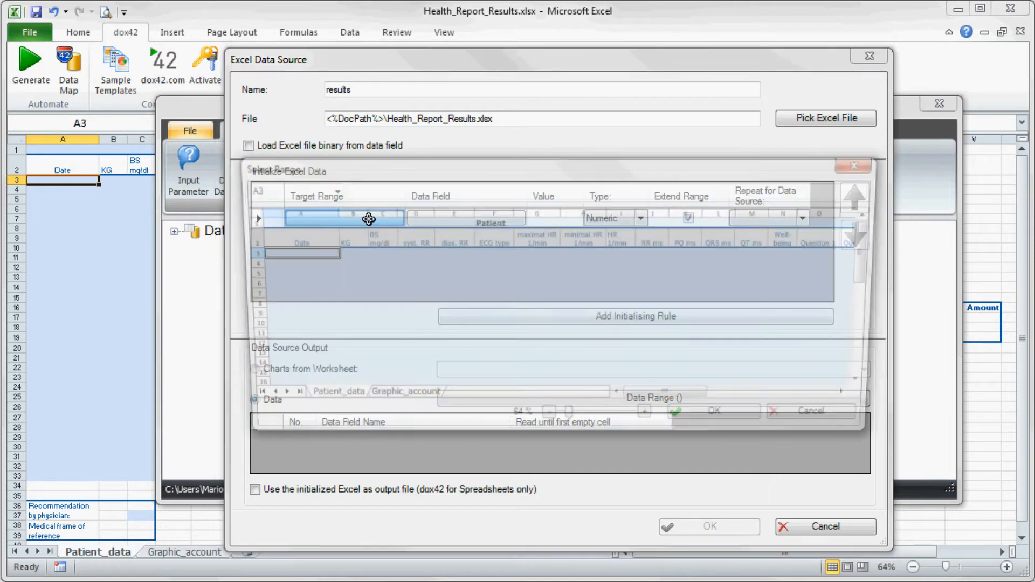
drag(406, 168, 223, 37)
drag(704, 309, 1026, 581)
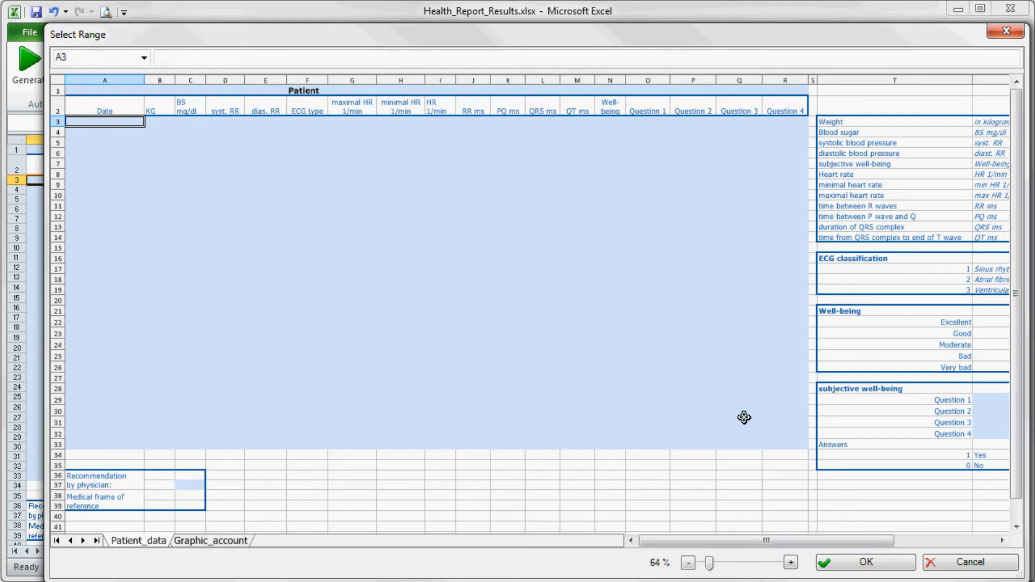
drag(129, 121, 105, 445)
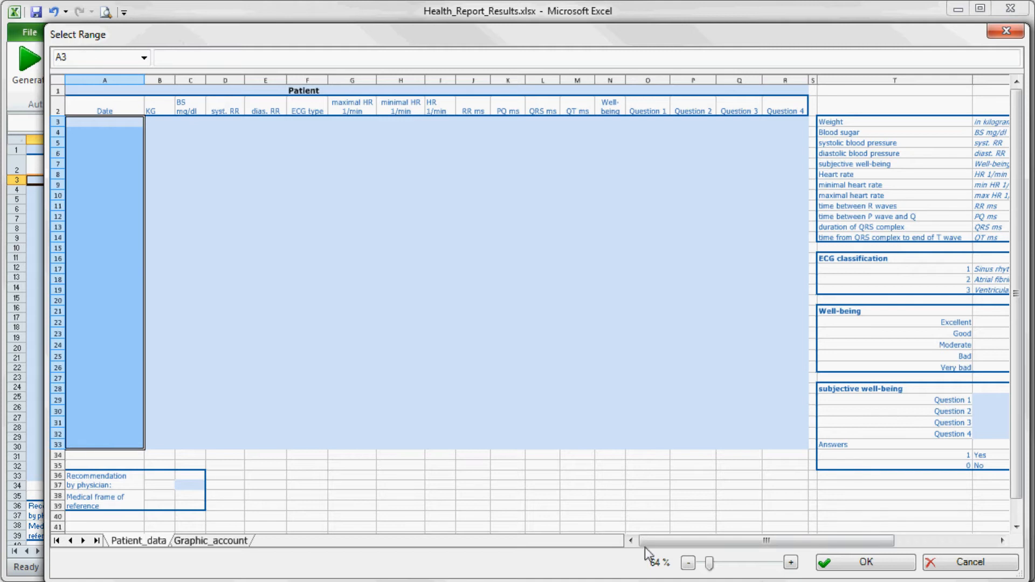
click(887, 565)
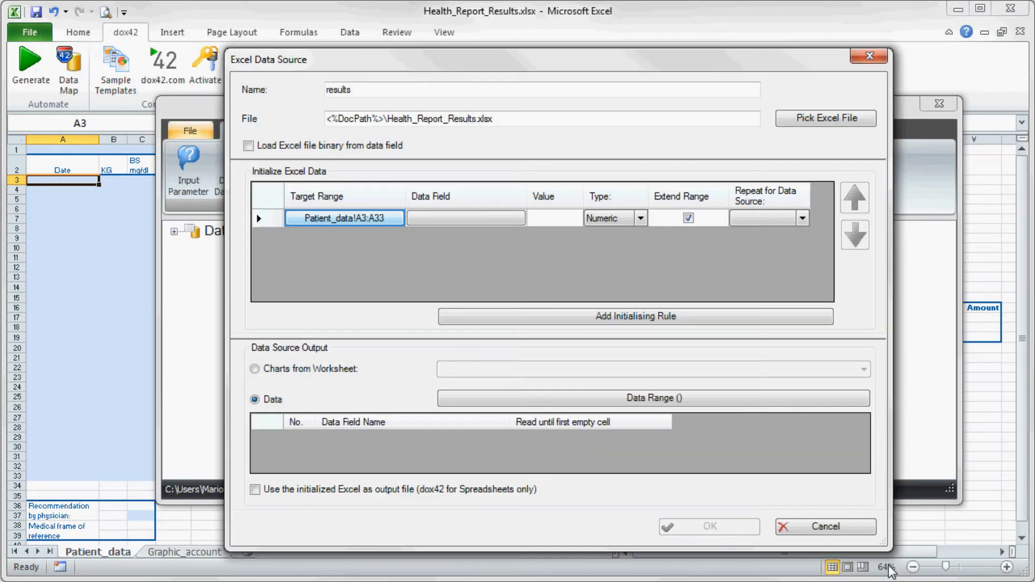
Assign the measured_values field Date_measure to the Patient_data!A3:A33 rule
click(475, 218)
click(453, 197)
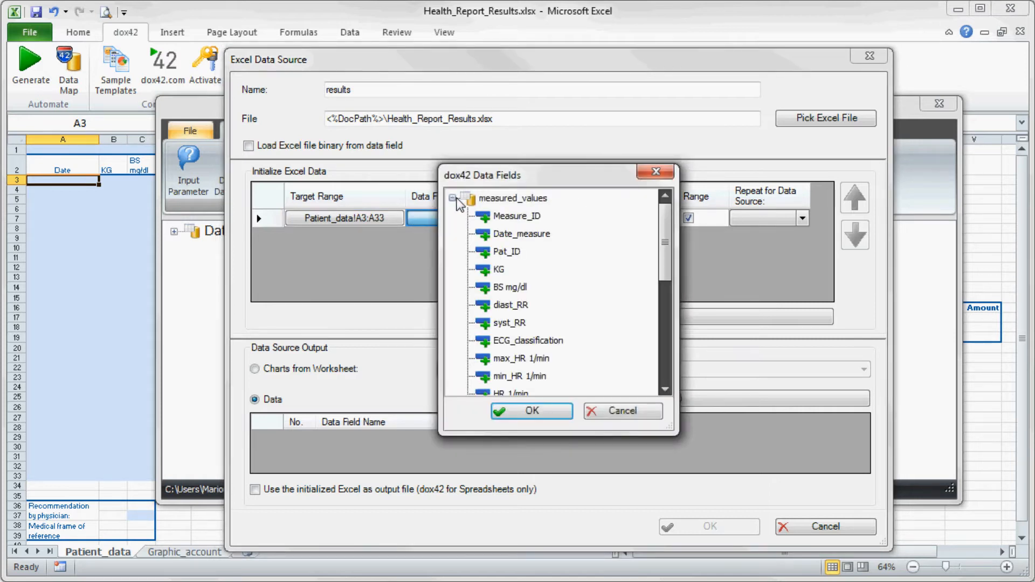
click(513, 236)
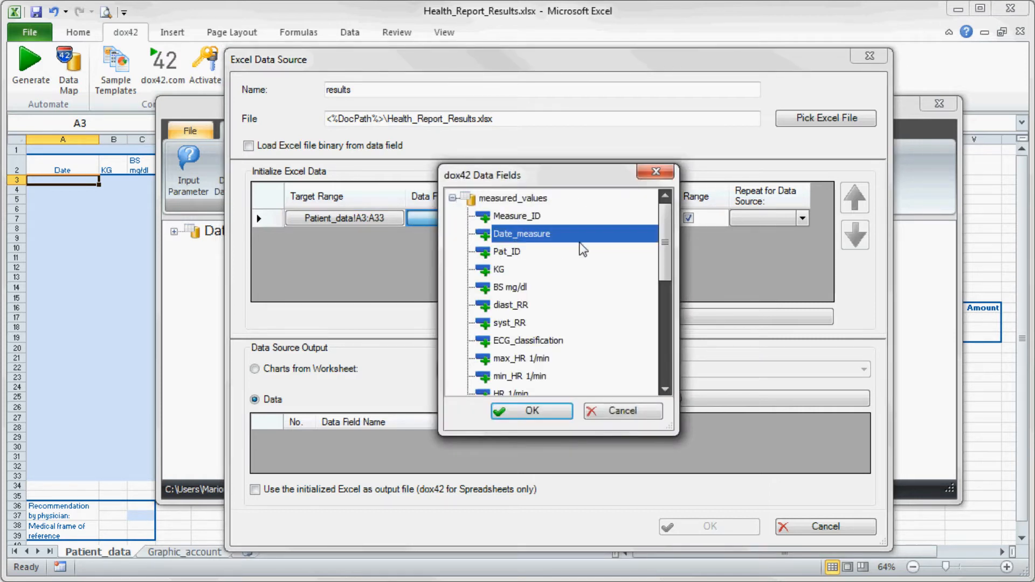
click(570, 410)
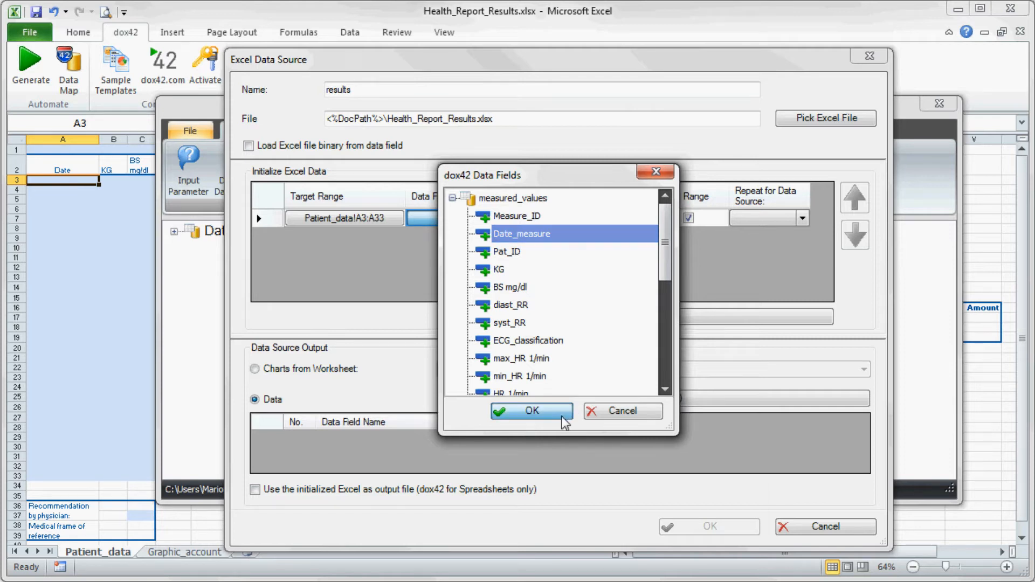
Set the type of the A3:A33 rule to DateTime and turn off its Extend Range option
click(640, 218)
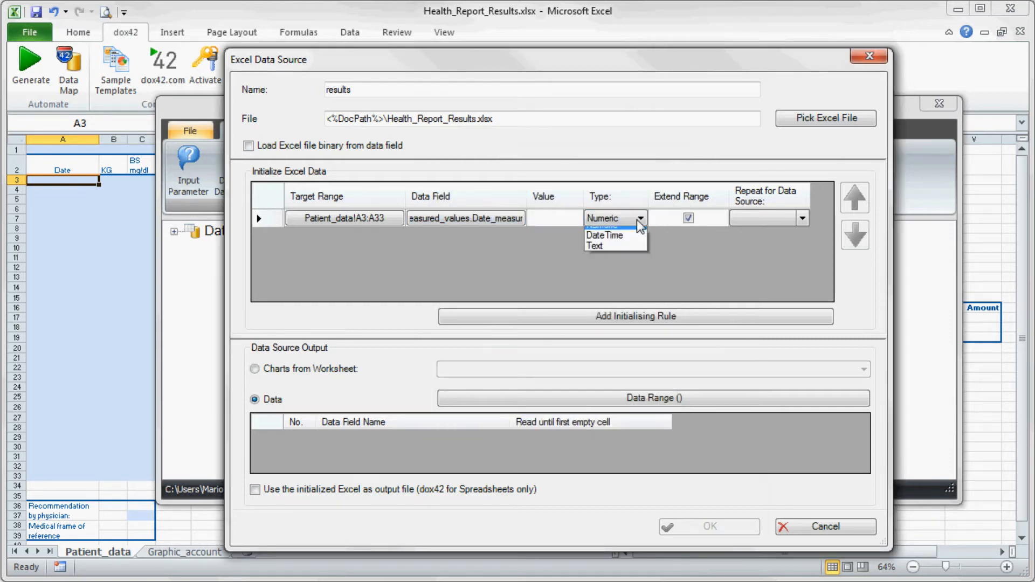
click(625, 243)
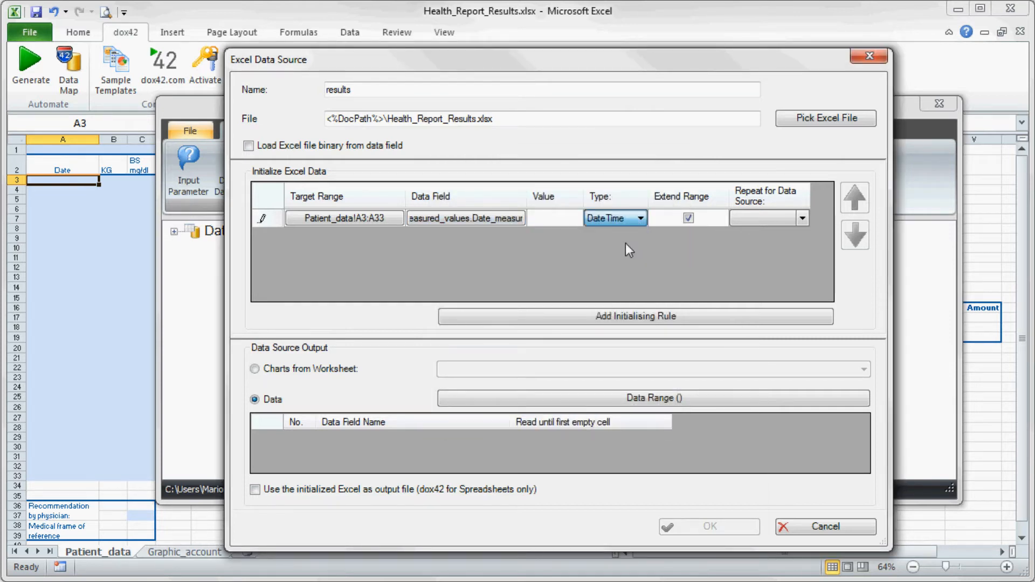
click(687, 219)
Add a second initialising rule targeting the KG column cells B3:B33 on the Patient_data sheet
click(581, 318)
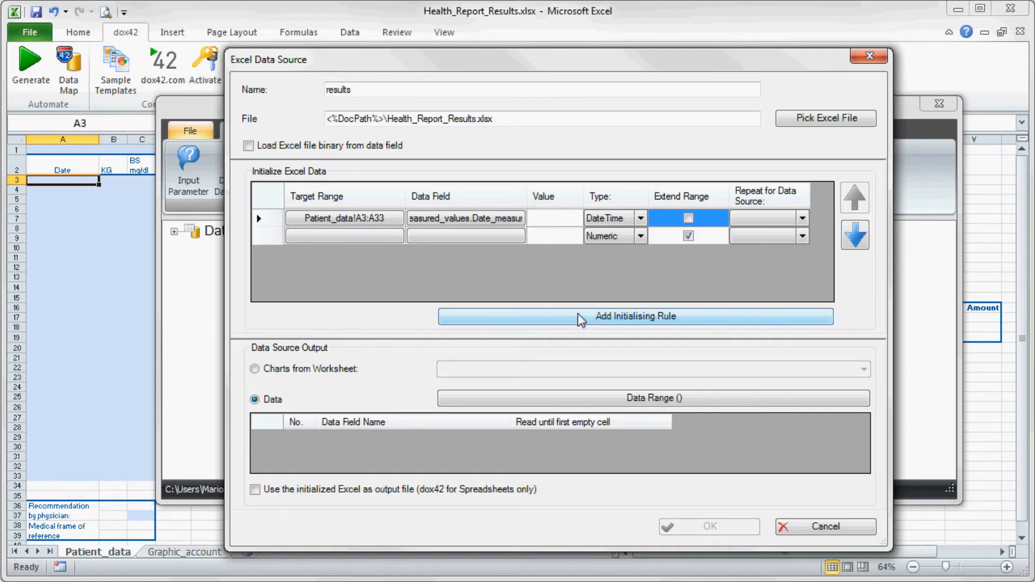
click(406, 244)
drag(419, 162, 223, 24)
drag(689, 307, 1001, 562)
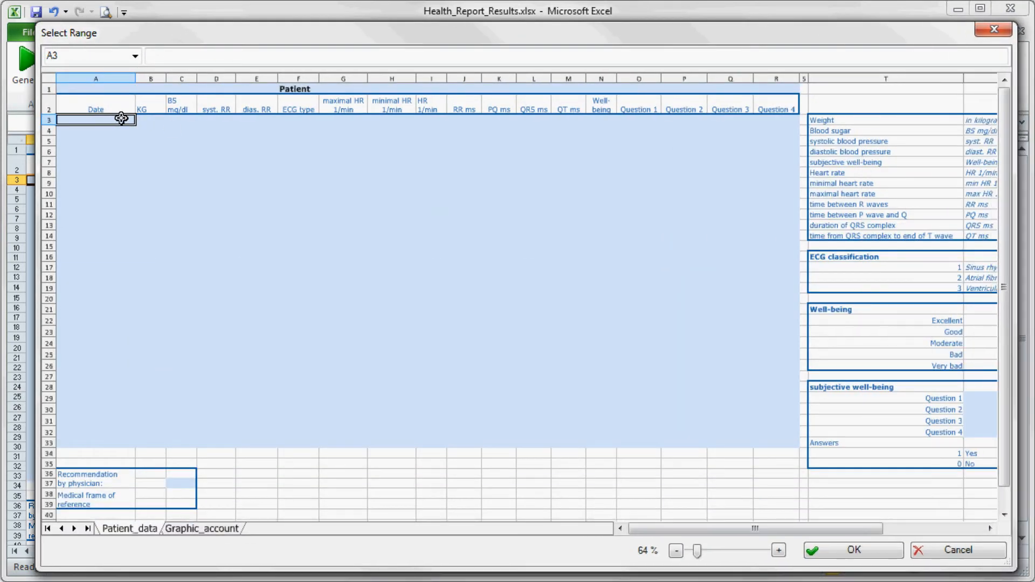
drag(142, 119, 149, 443)
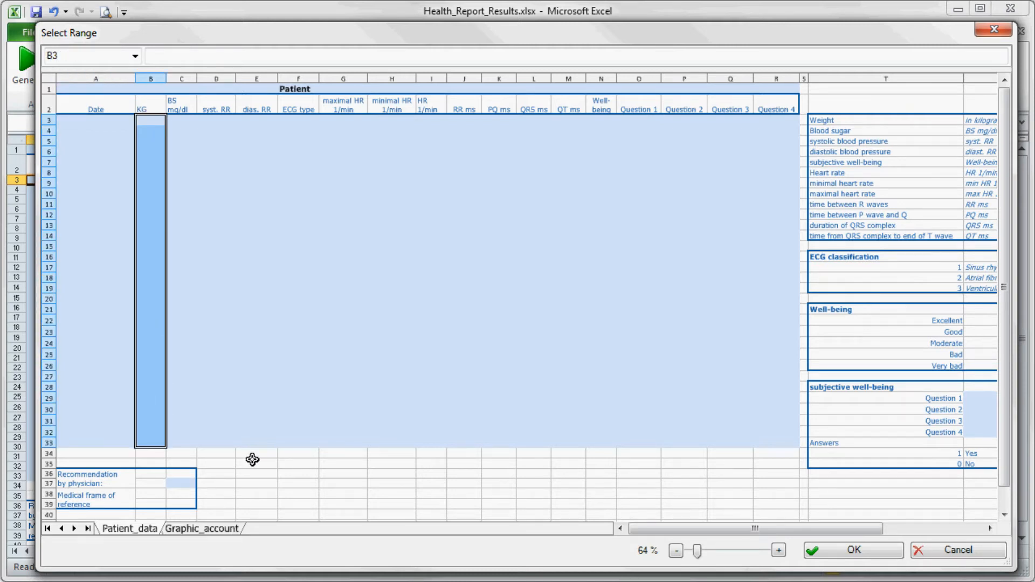
click(868, 554)
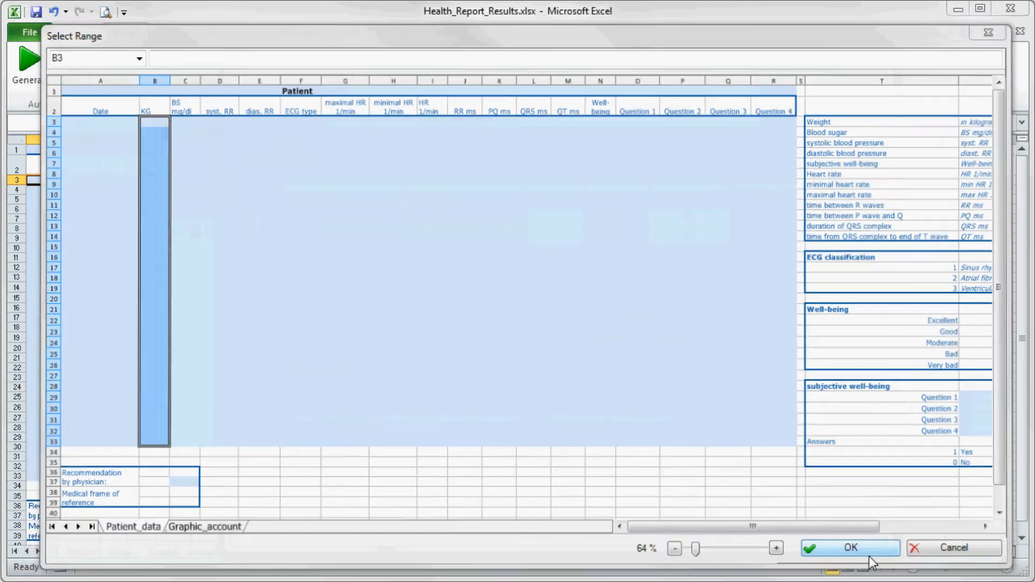
Assign the measured_values field KG to the B3:B33 rule and turn off its Extend Range option
click(477, 234)
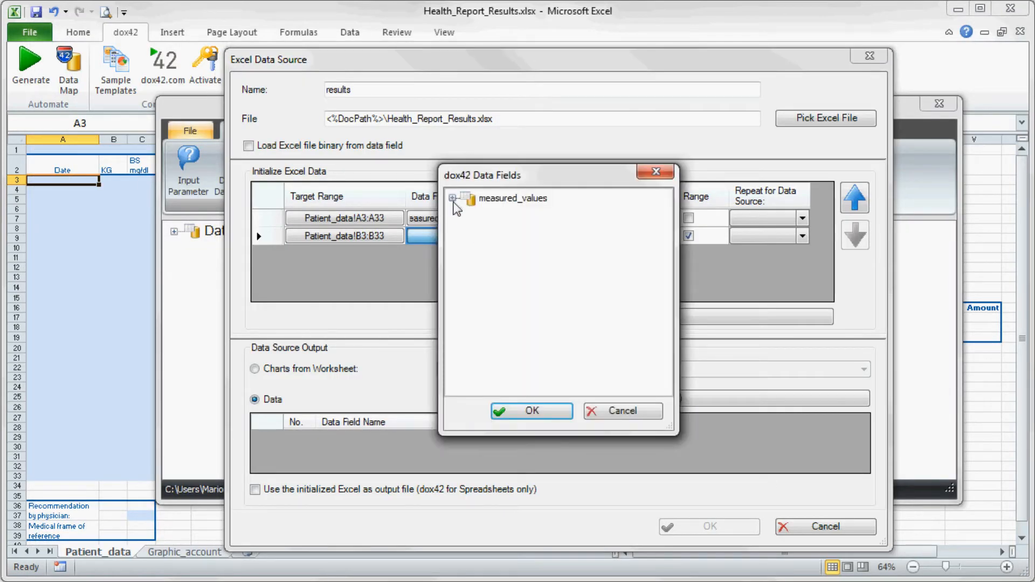
click(452, 197)
click(505, 275)
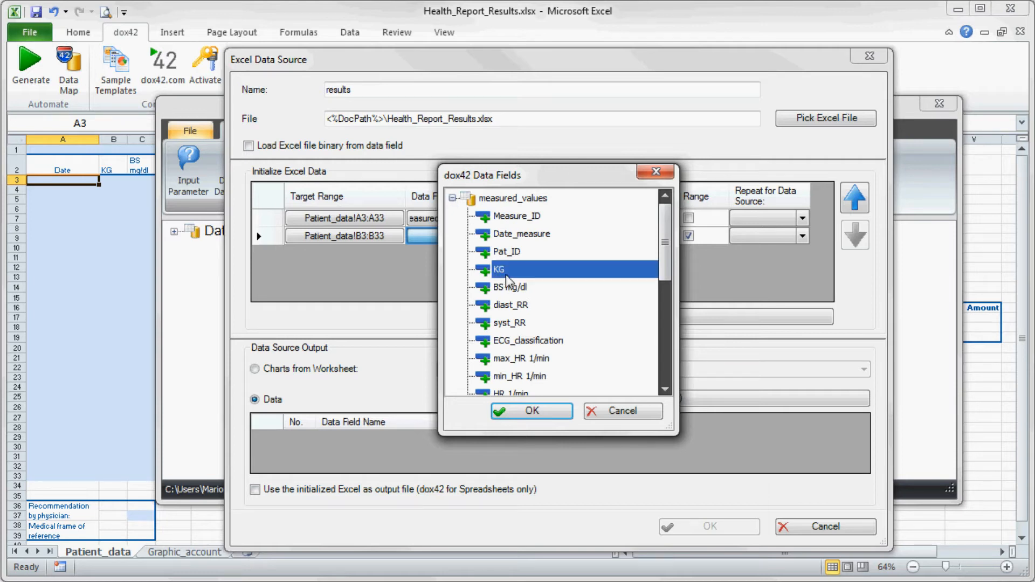
click(559, 415)
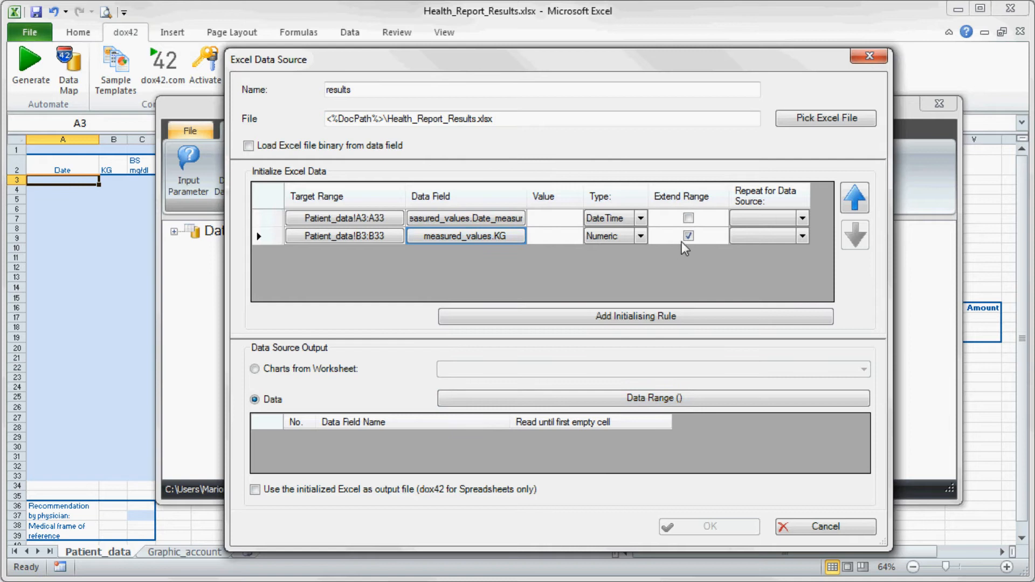
click(689, 236)
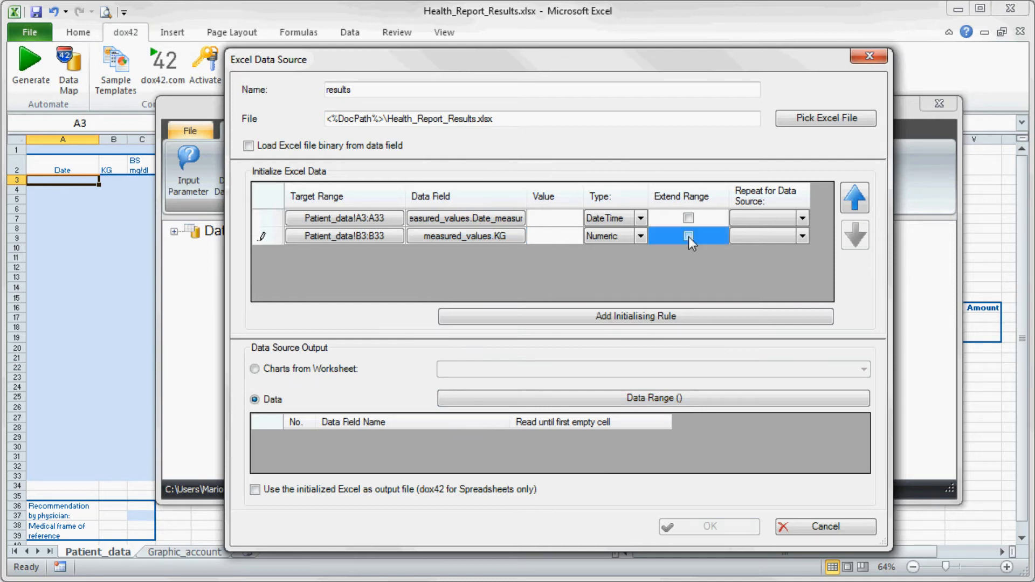
Add a third initialising rule targeting the BS mg/dl column cells C3:C33 on the Patient_data sheet
click(678, 316)
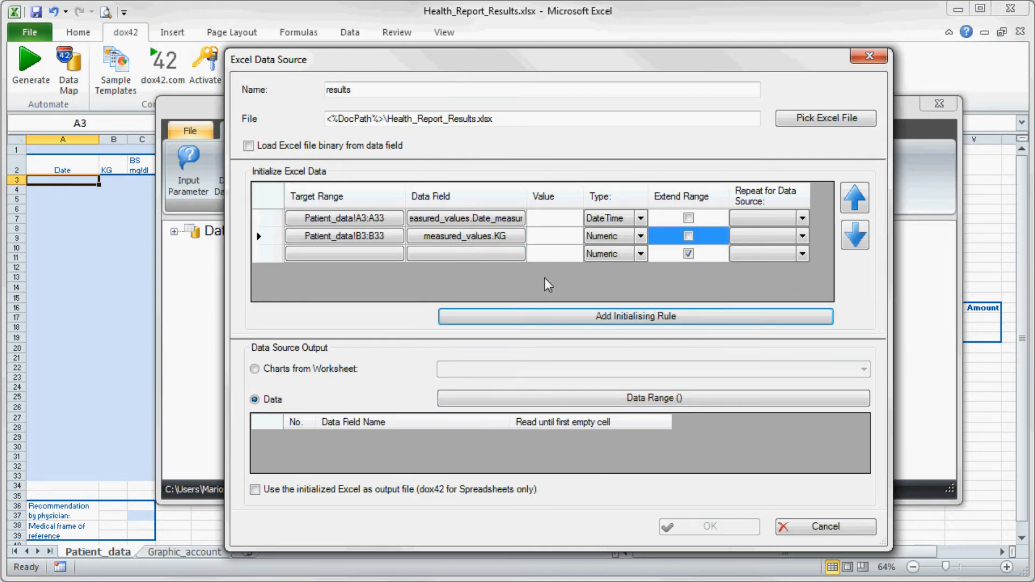
click(386, 251)
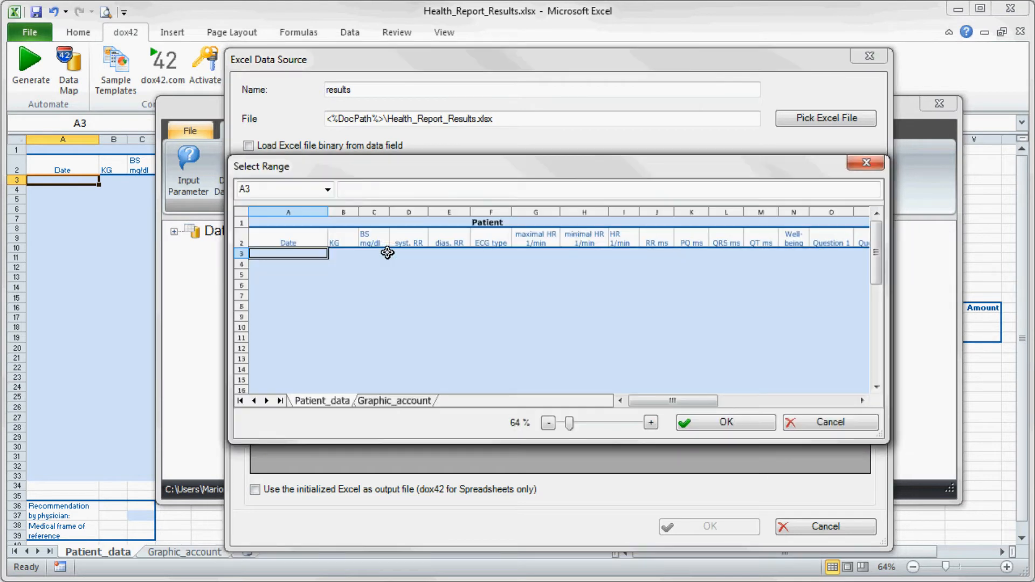
drag(468, 175, 258, 30)
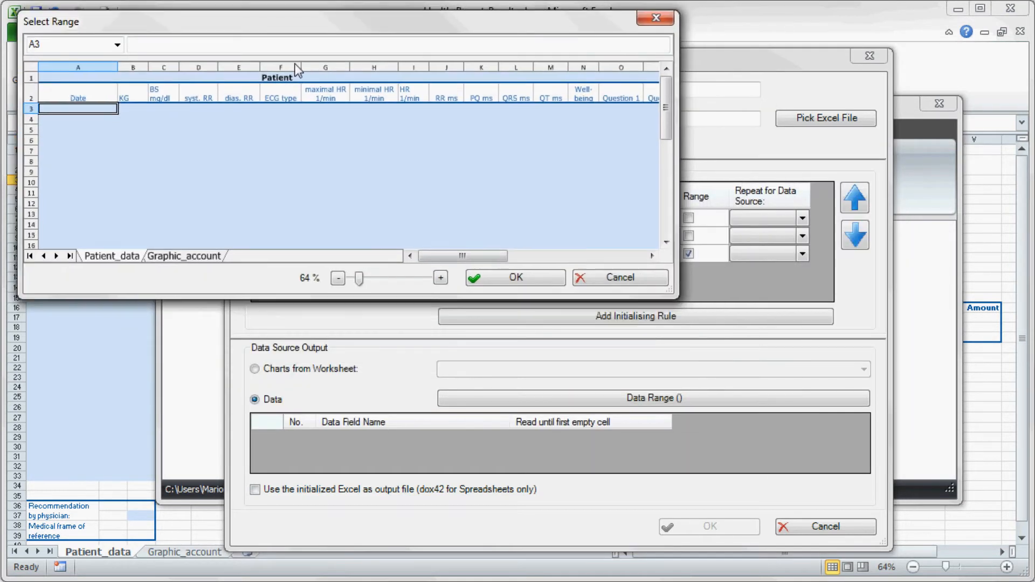
drag(672, 290, 1027, 564)
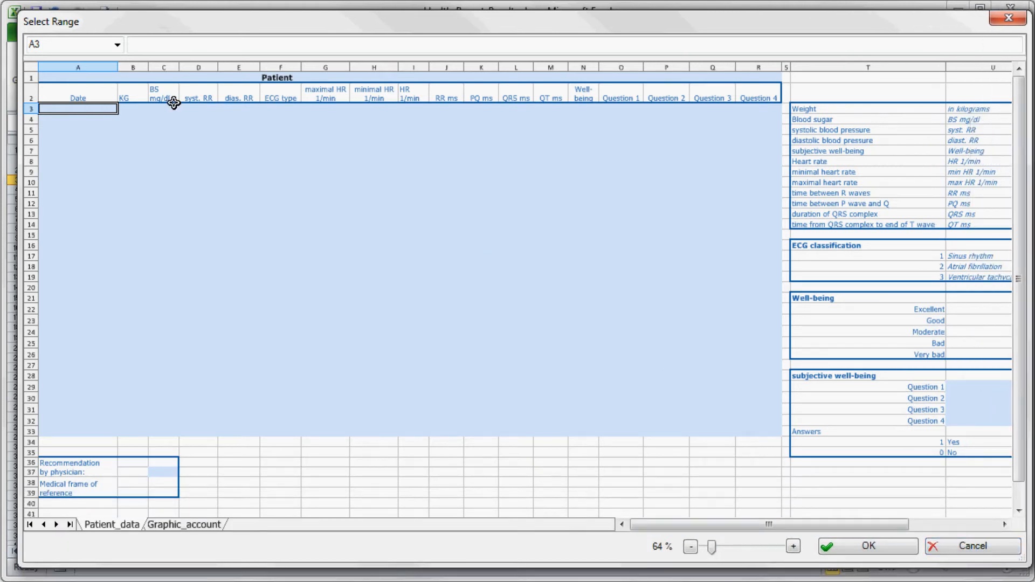
drag(171, 109, 173, 433)
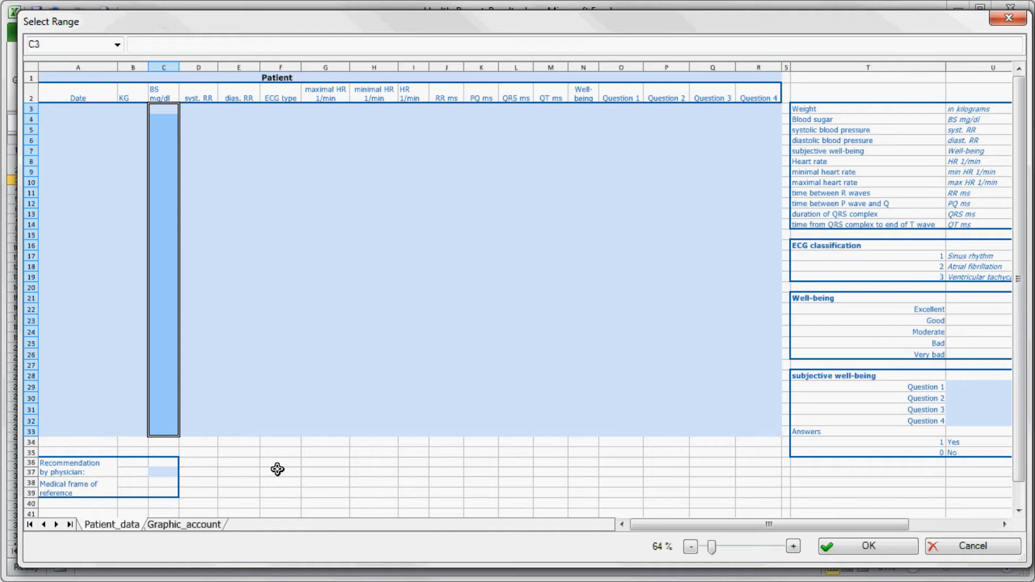
click(891, 550)
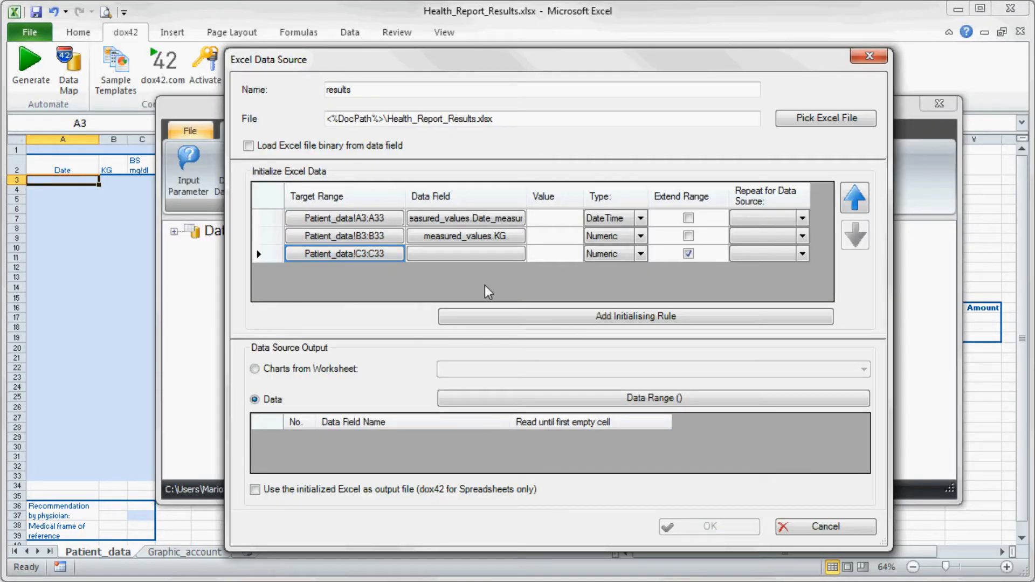
Assign the measured_values field BS mg/dl to the C3:C33 rule and turn off its Extend Range option
click(470, 253)
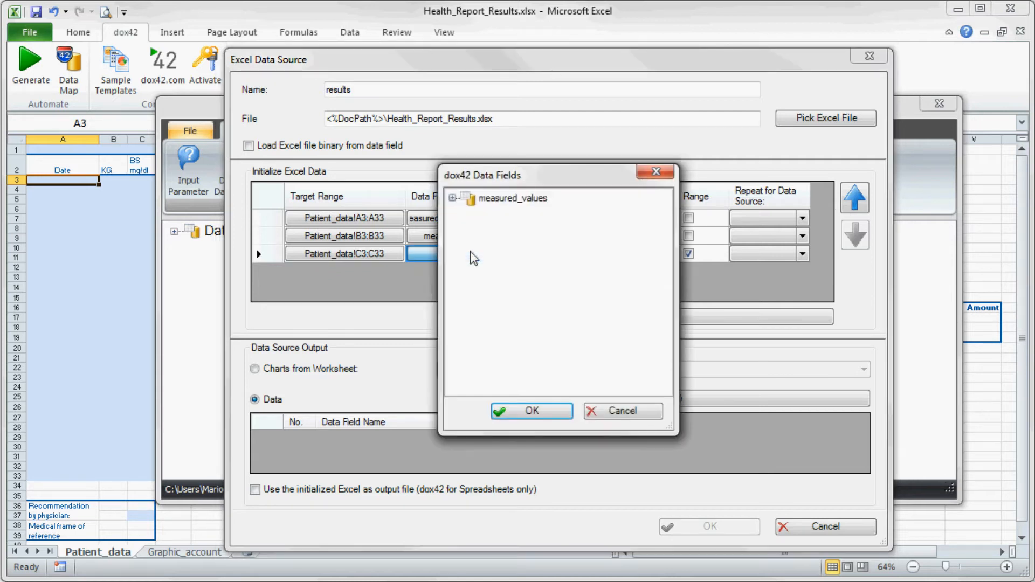
click(453, 198)
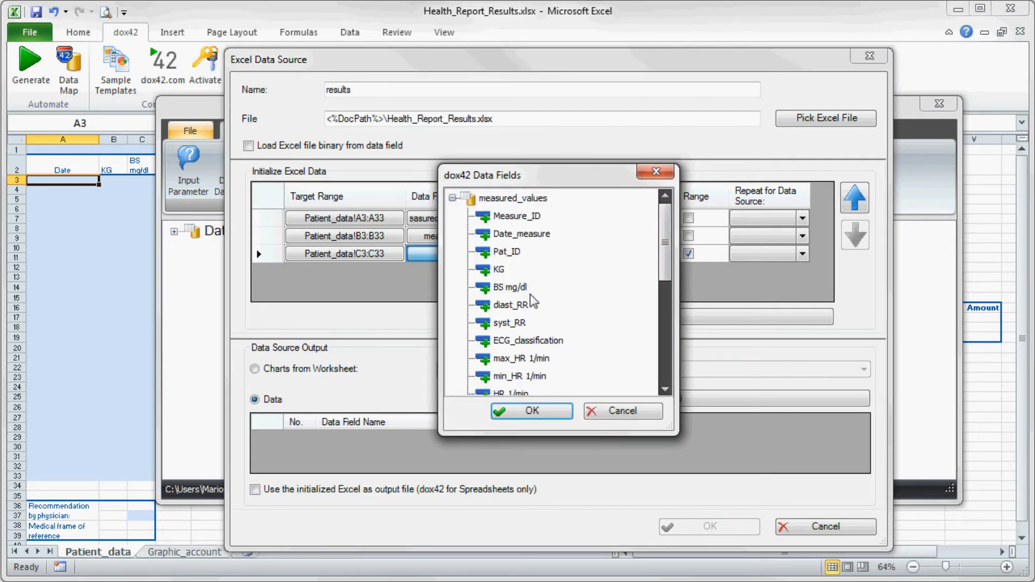
click(543, 291)
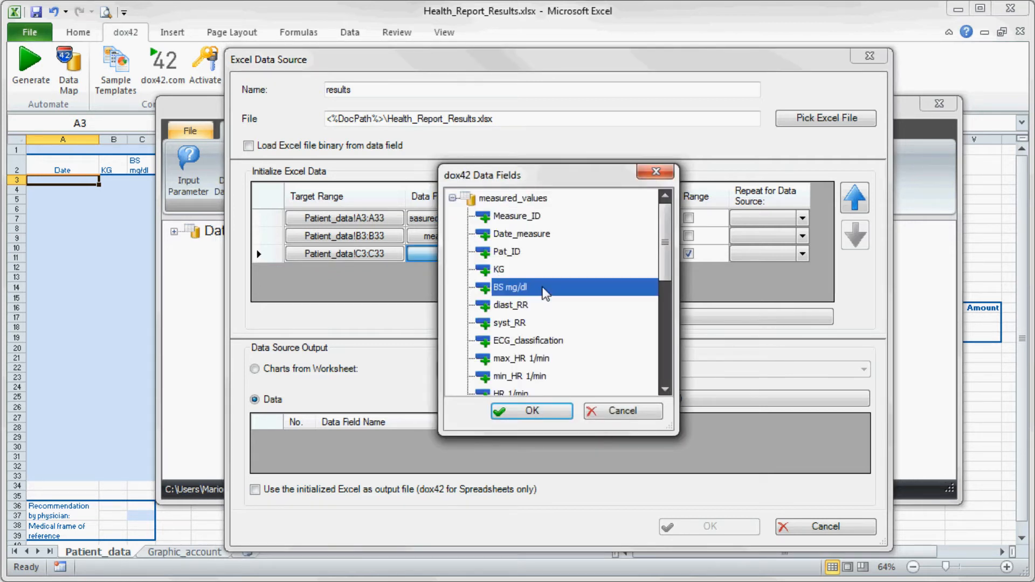
click(569, 413)
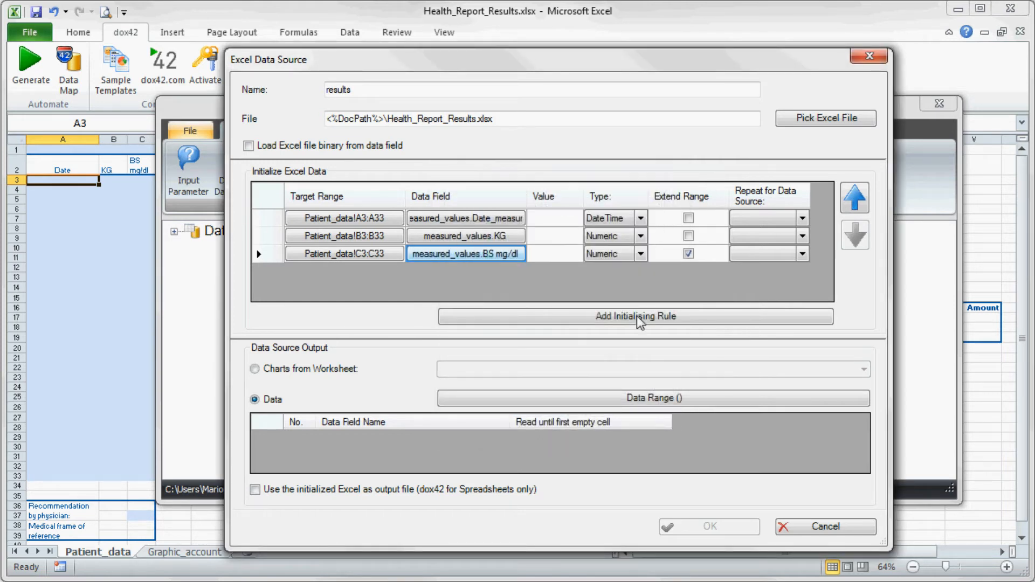
click(687, 255)
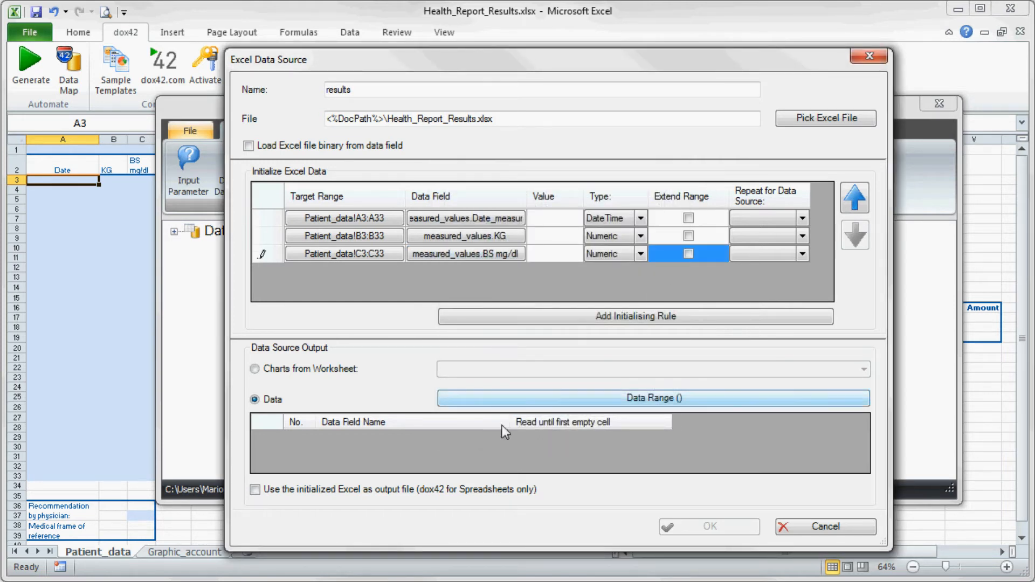
Set the results data source to use the initialized Excel as output file, then close the data map and save its changes
click(261, 495)
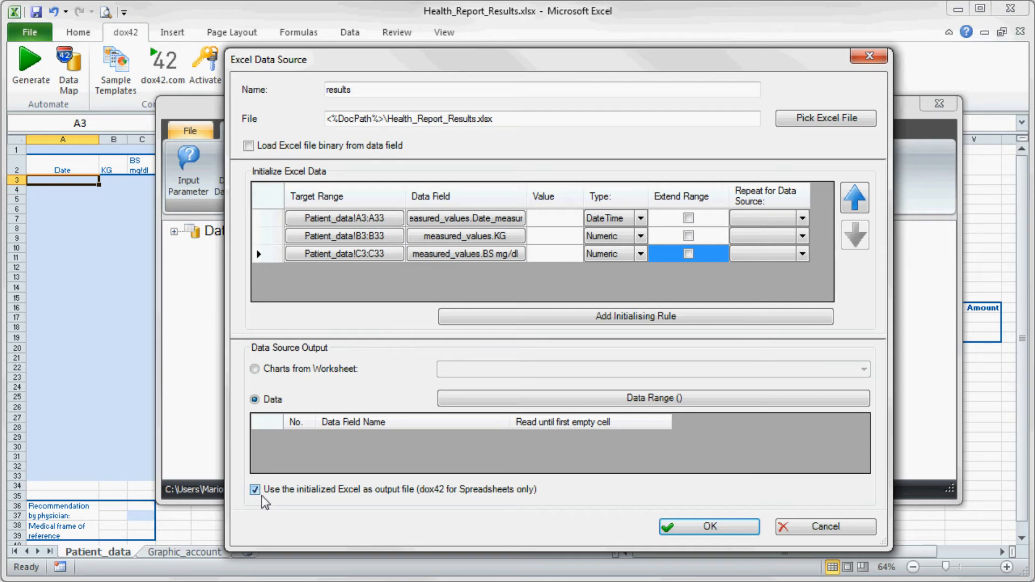
click(749, 530)
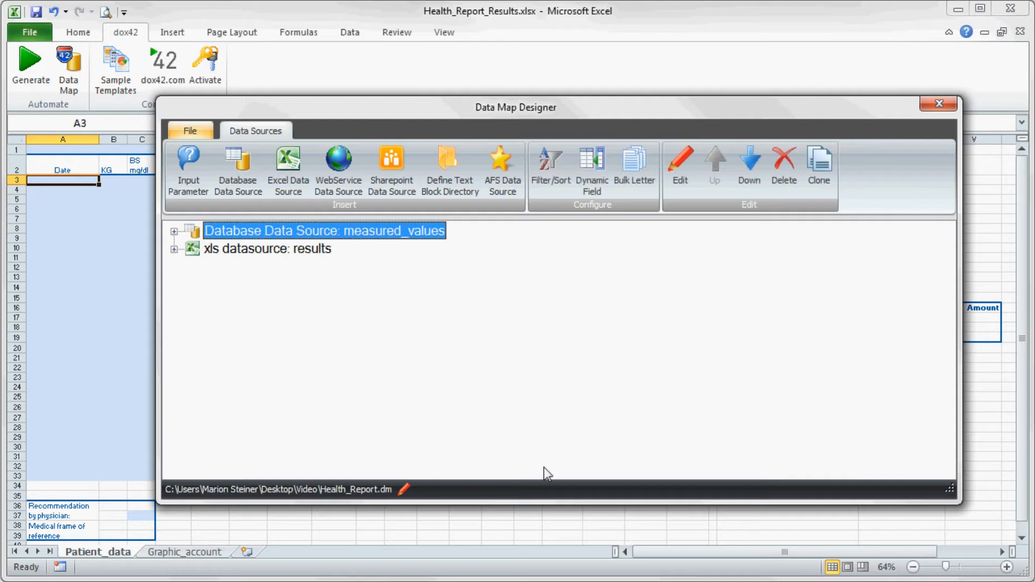
click(939, 104)
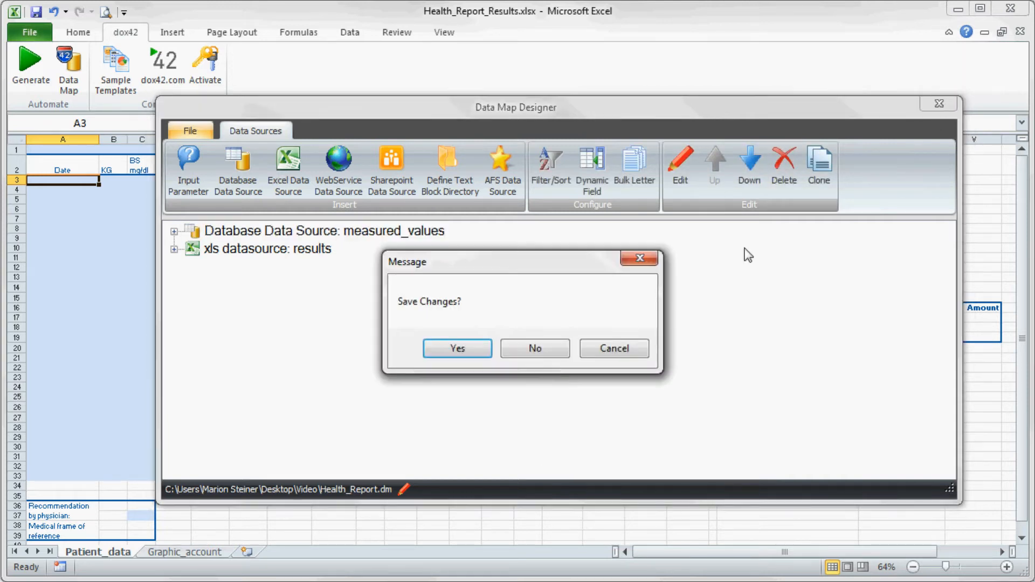
click(478, 354)
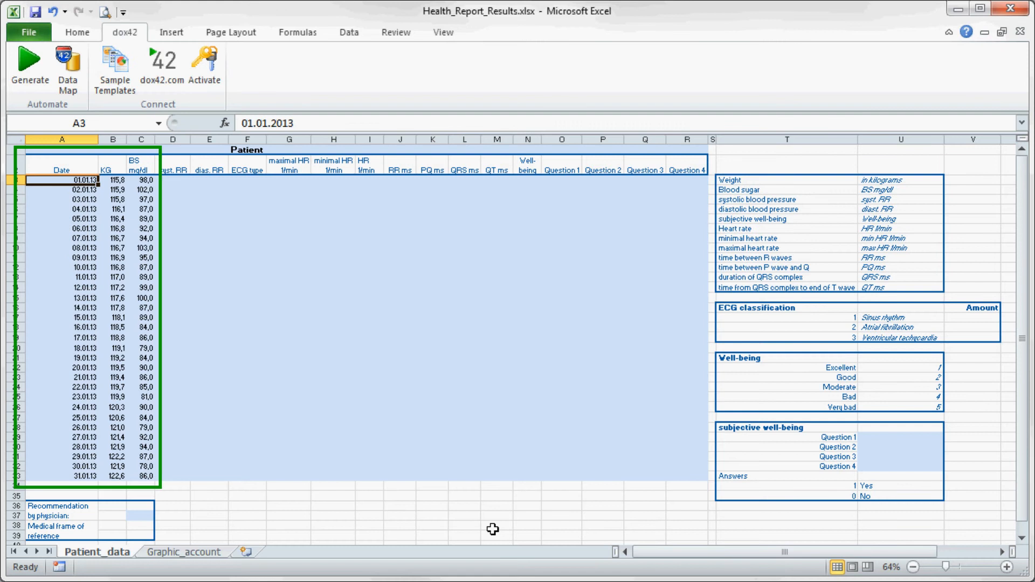
Check the BS mg/dl chart on the Graphic_account sheet and return to the Patient_data sheet
click(200, 551)
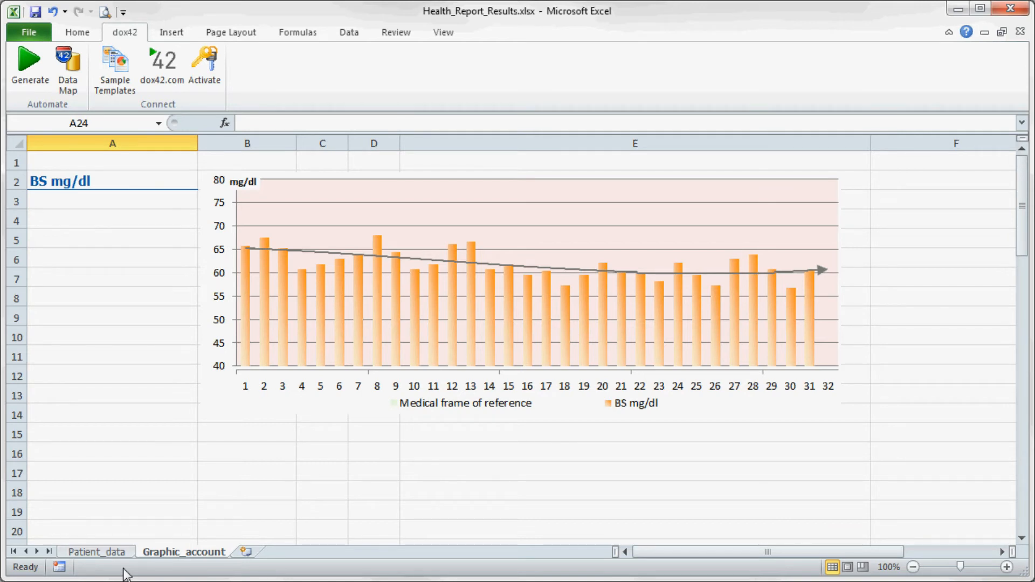
click(105, 553)
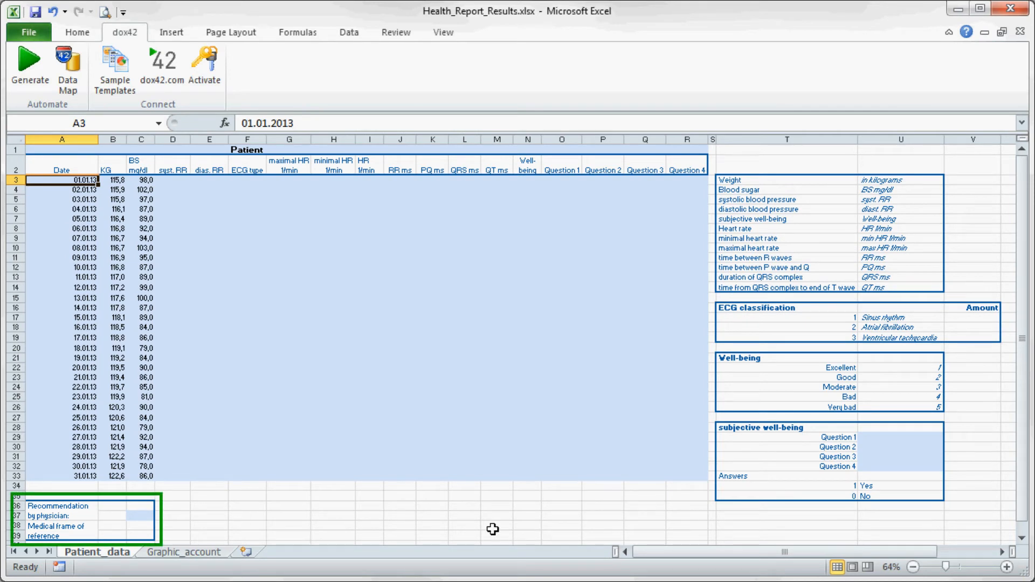
Add an Excel data source named references to the data map, using the file <%DocPath%>\Health_Report_Medical_Reference.xlsx
click(78, 88)
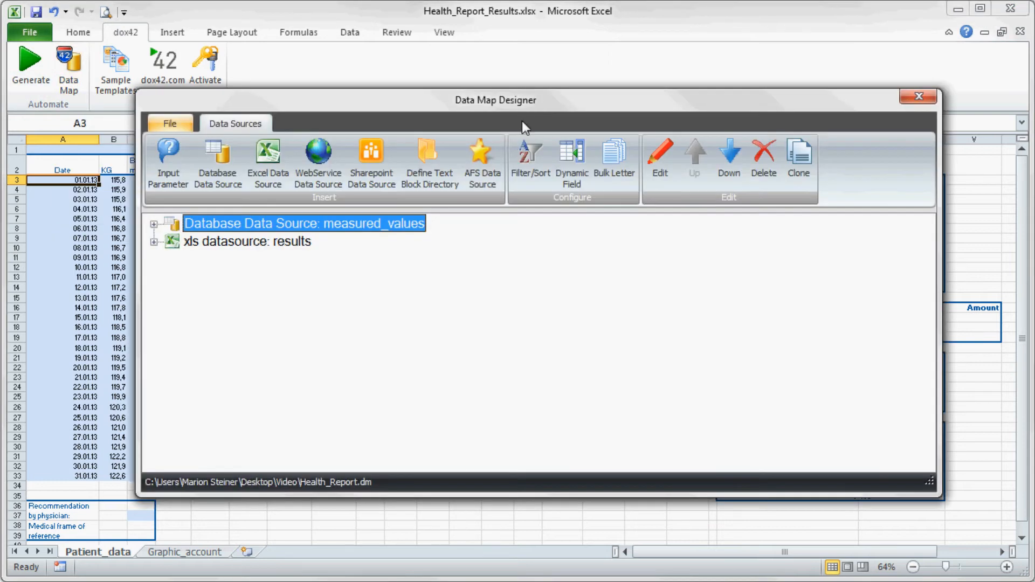
click(280, 182)
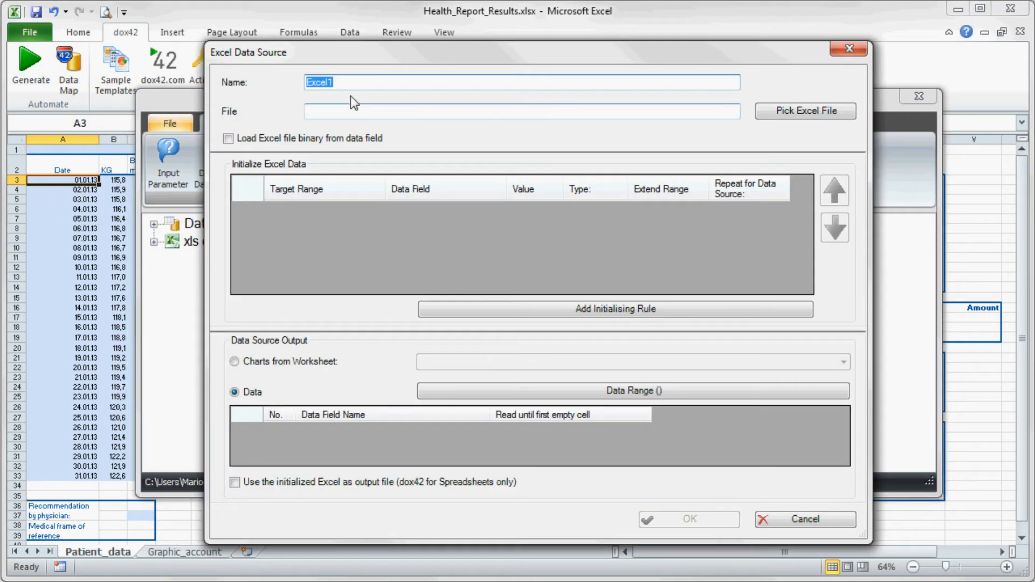
text(references)
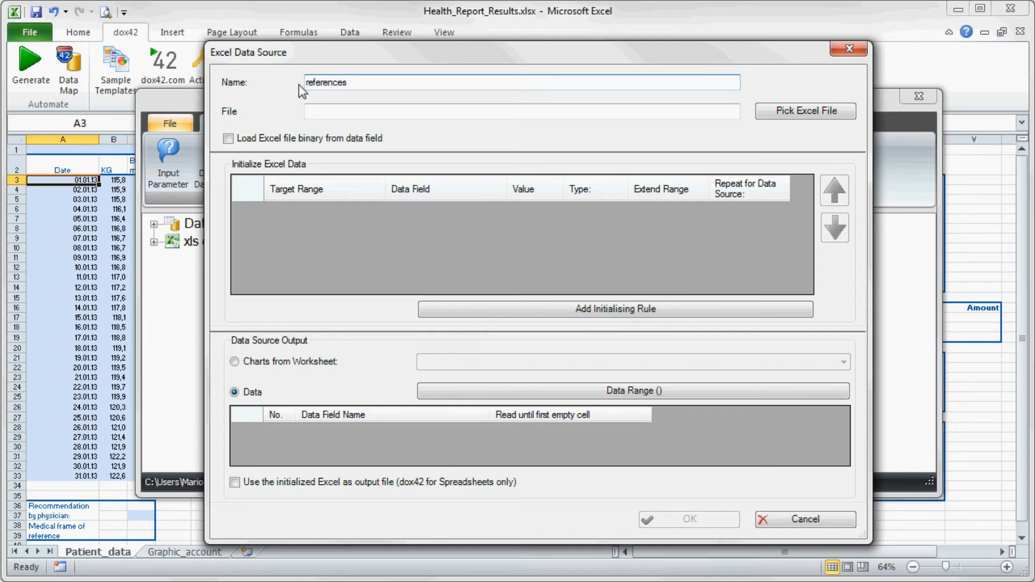
click(330, 113)
text(<%DocPath%>\Health_Report_Medical_Reference.xlsx)
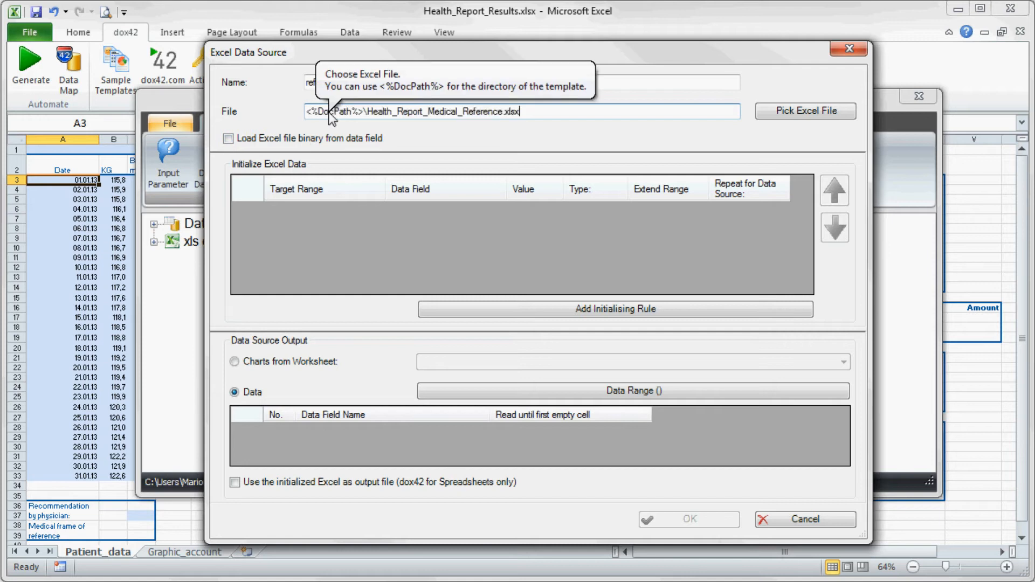
Set the references data range to Medical Reference A1:L4, reading the Patient field until the first empty cell, and accept the data source
click(436, 397)
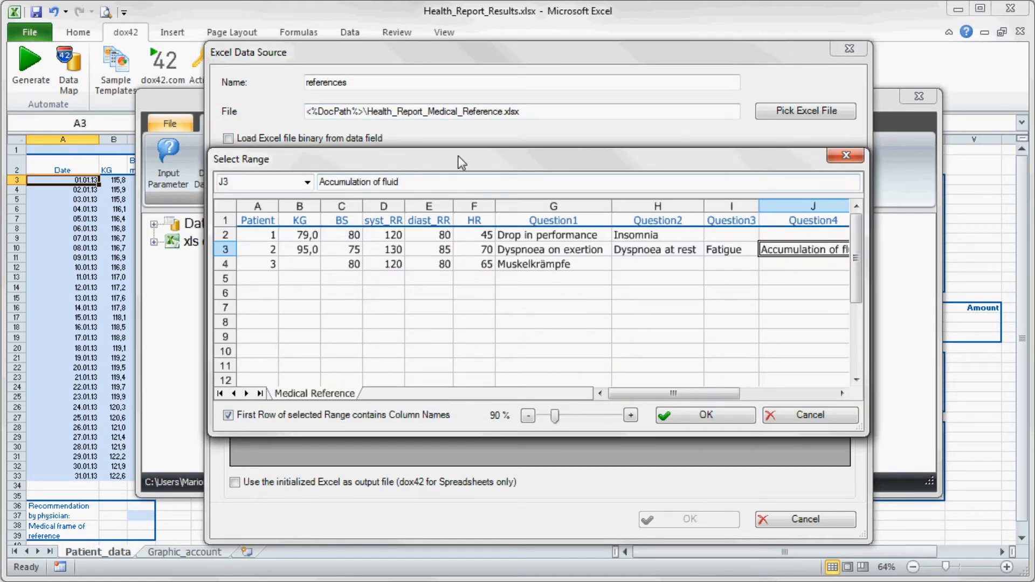
drag(458, 156, 285, 30)
drag(680, 292, 1027, 565)
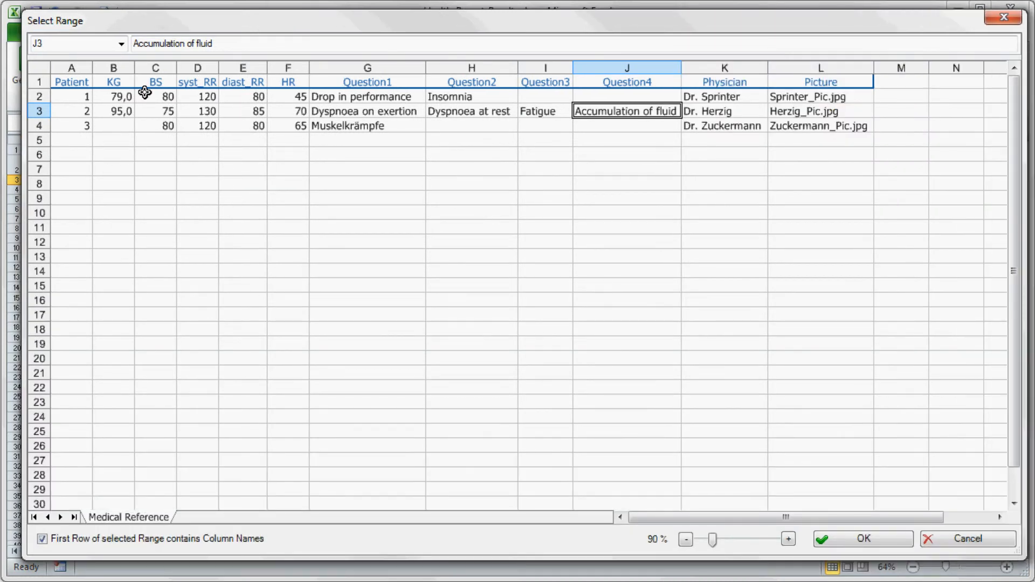
drag(89, 81, 783, 121)
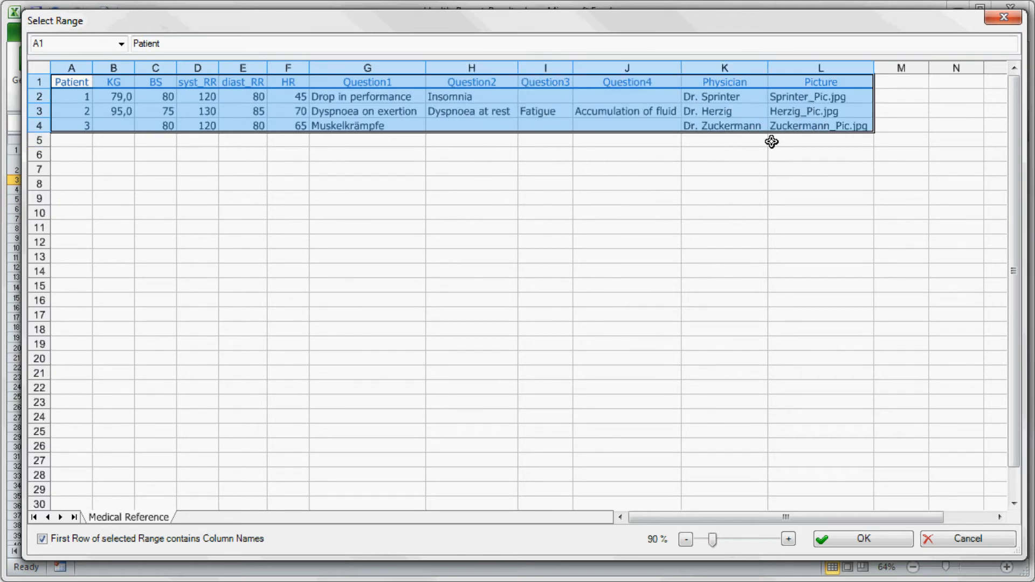
click(894, 533)
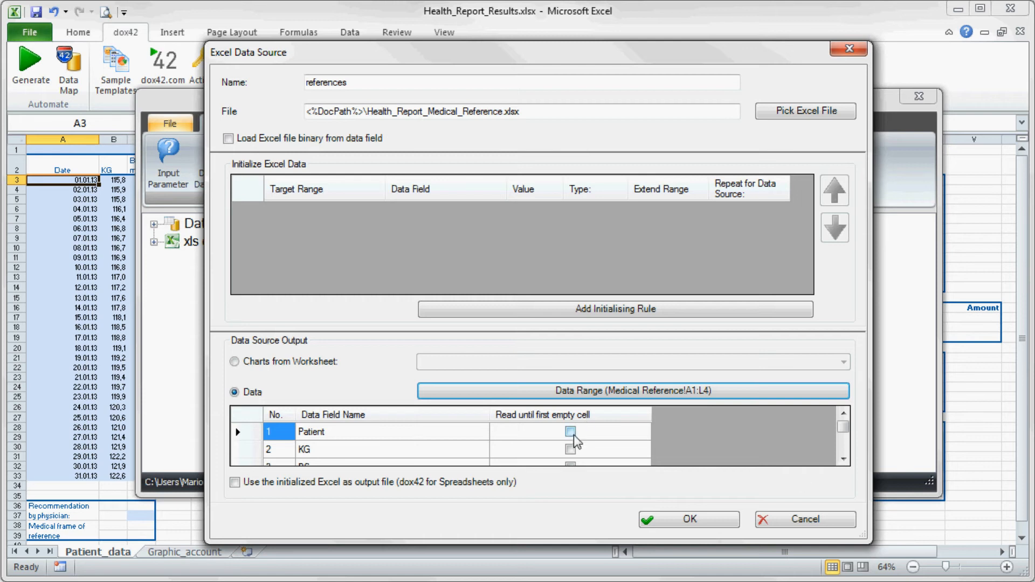
click(571, 432)
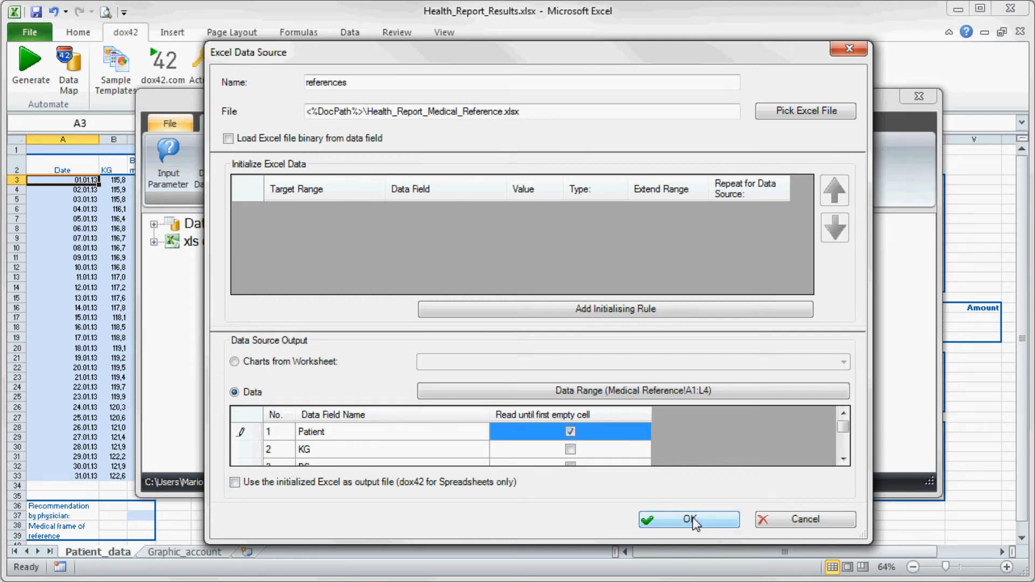
click(711, 523)
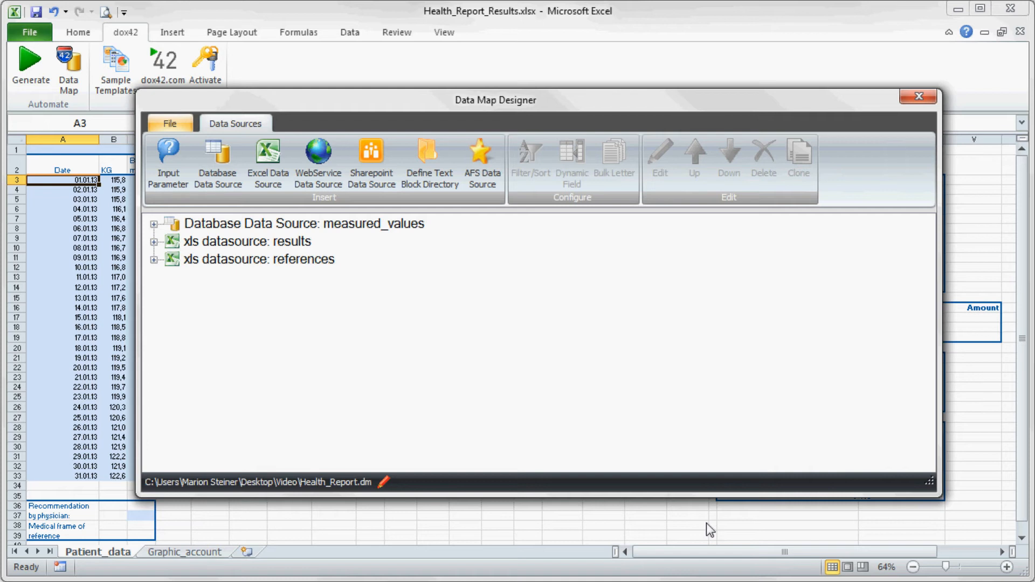
Add a fourth initialising rule to the results data source, targeting the physician's recommendation cell C37 on the Patient_data sheet
double_click(266, 241)
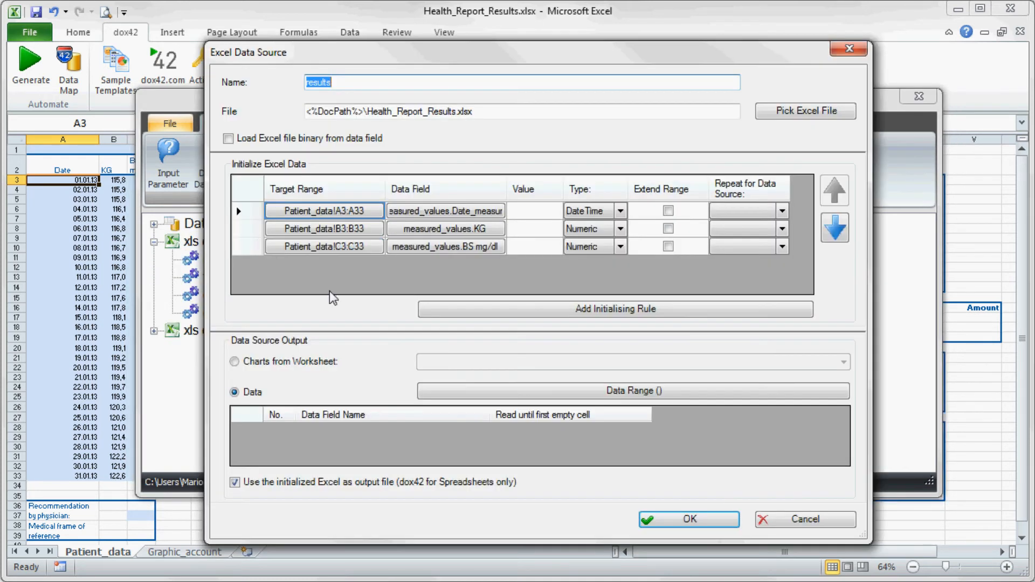
click(435, 315)
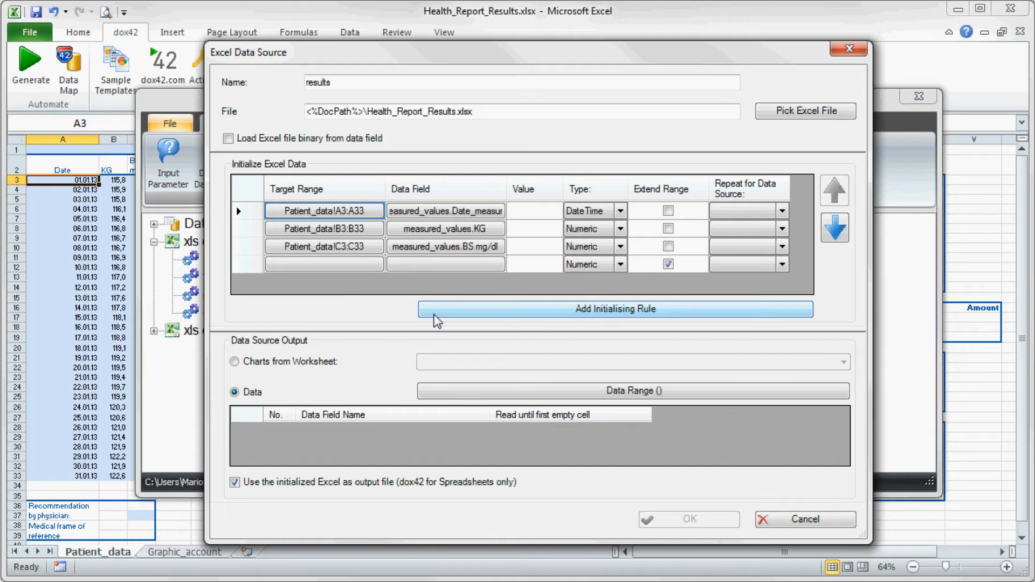
click(369, 266)
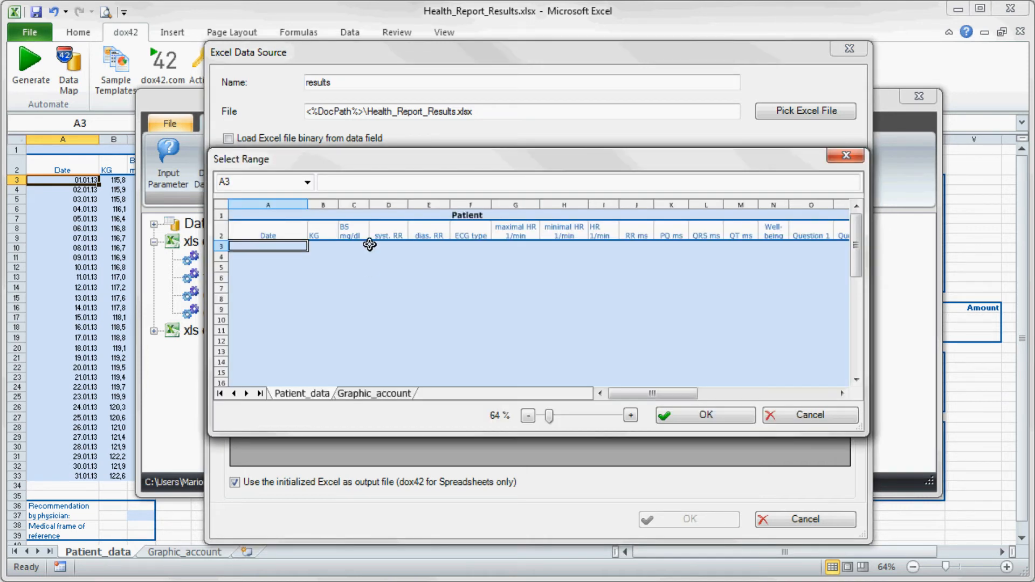
drag(393, 159, 210, 8)
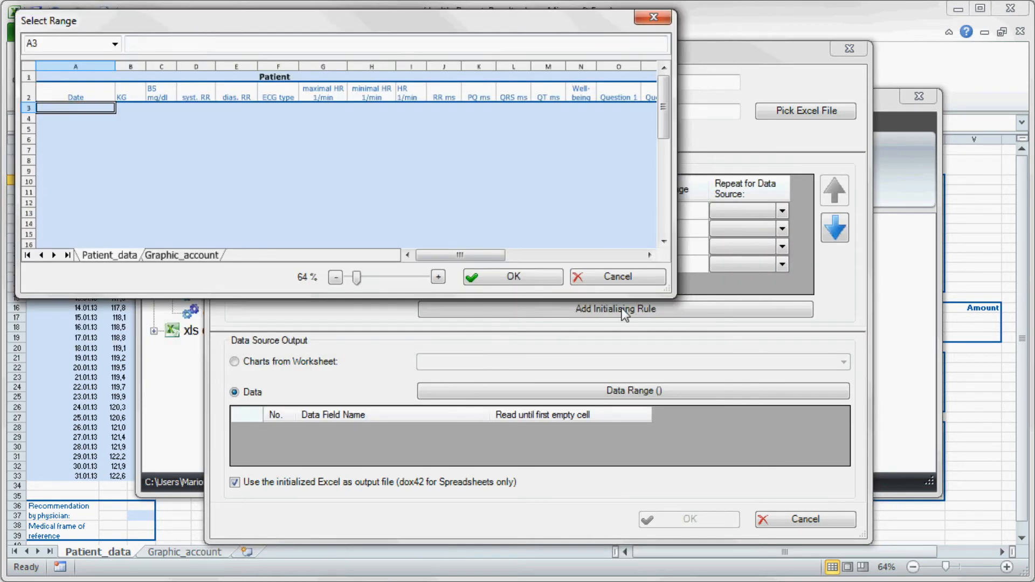
drag(669, 287, 1013, 566)
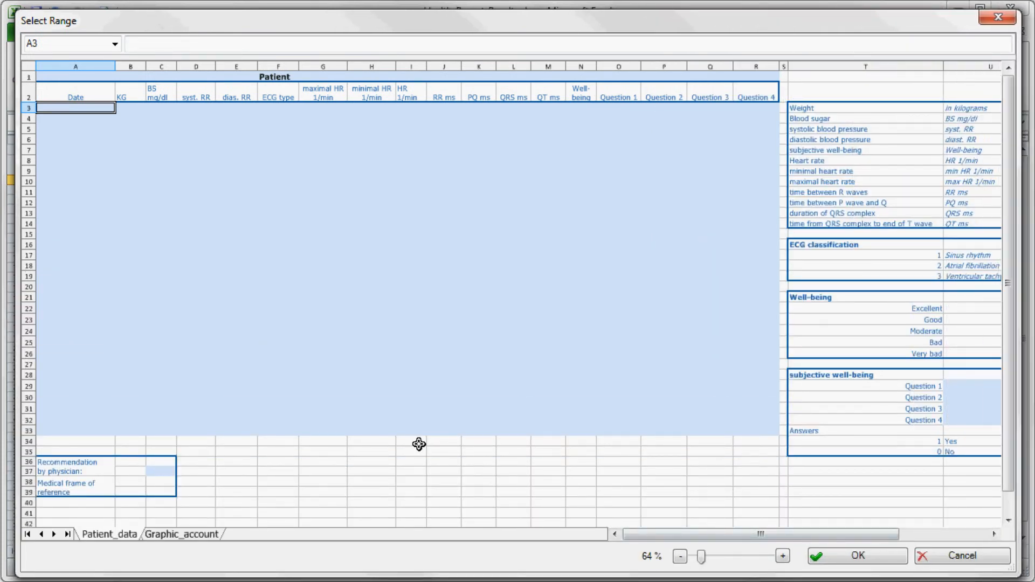
click(839, 561)
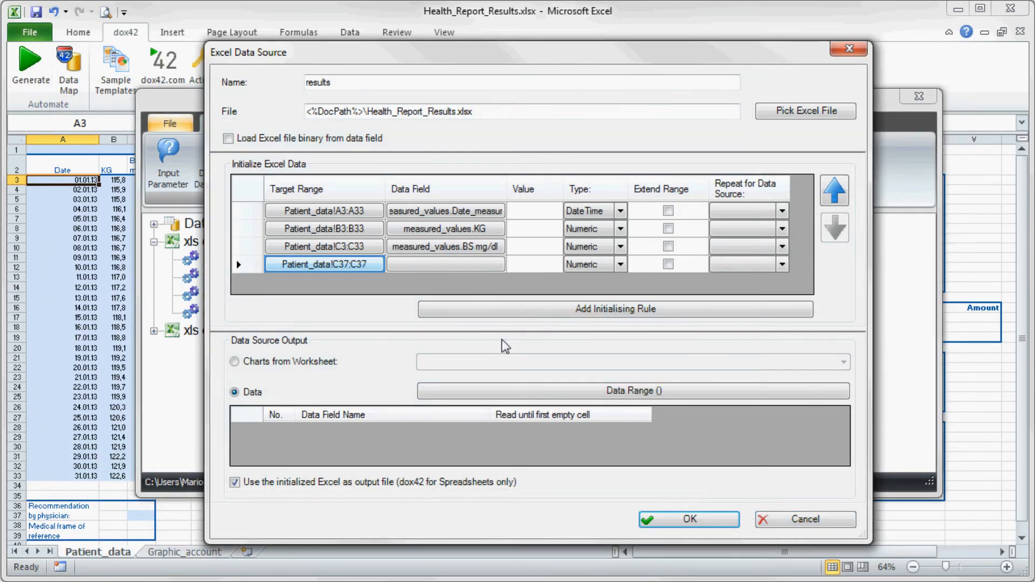
Assign the references field BS to the C37 rule, then close the data map and save its changes
click(480, 271)
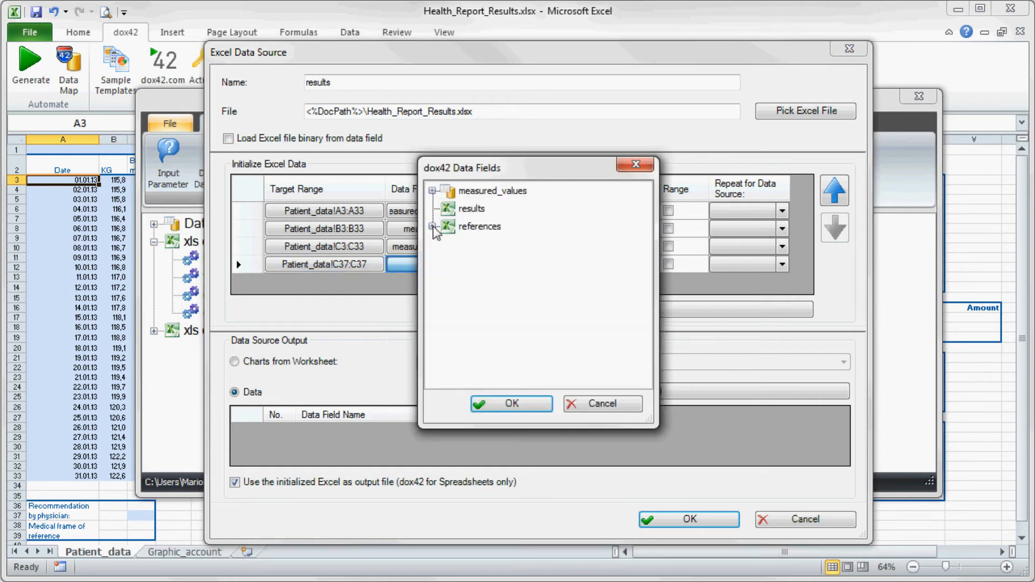
click(432, 227)
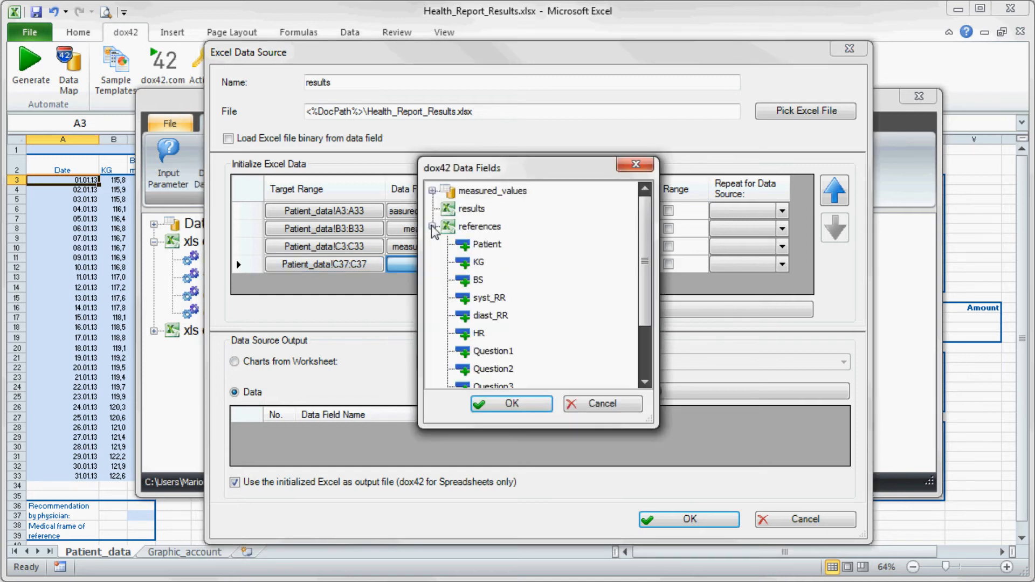
click(493, 284)
click(539, 402)
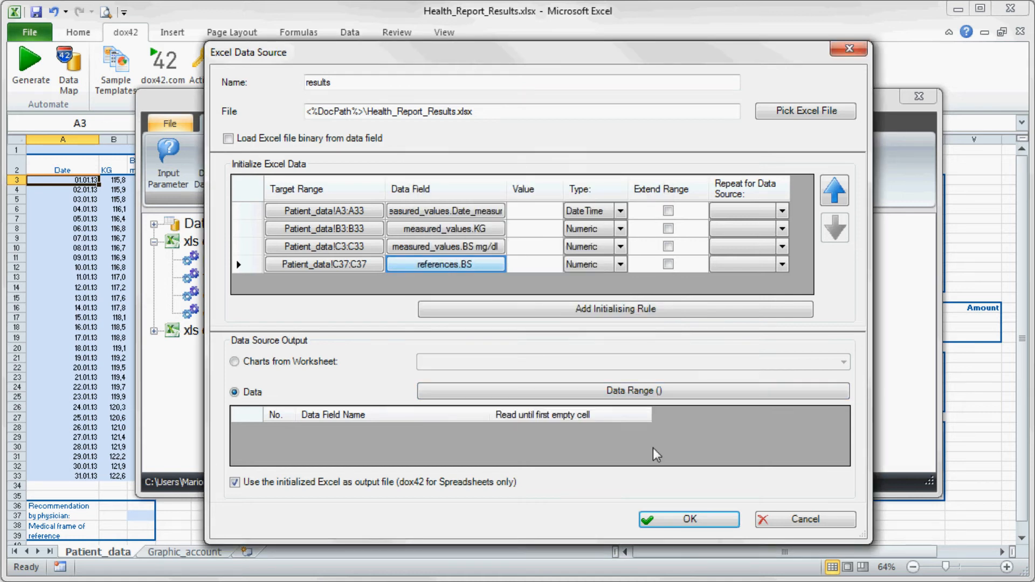
click(707, 516)
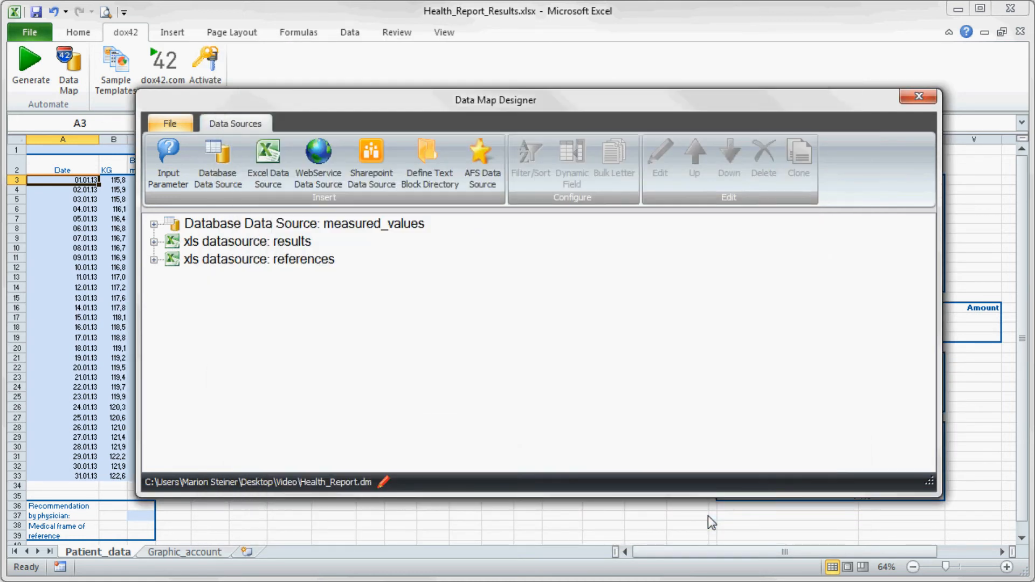
click(915, 104)
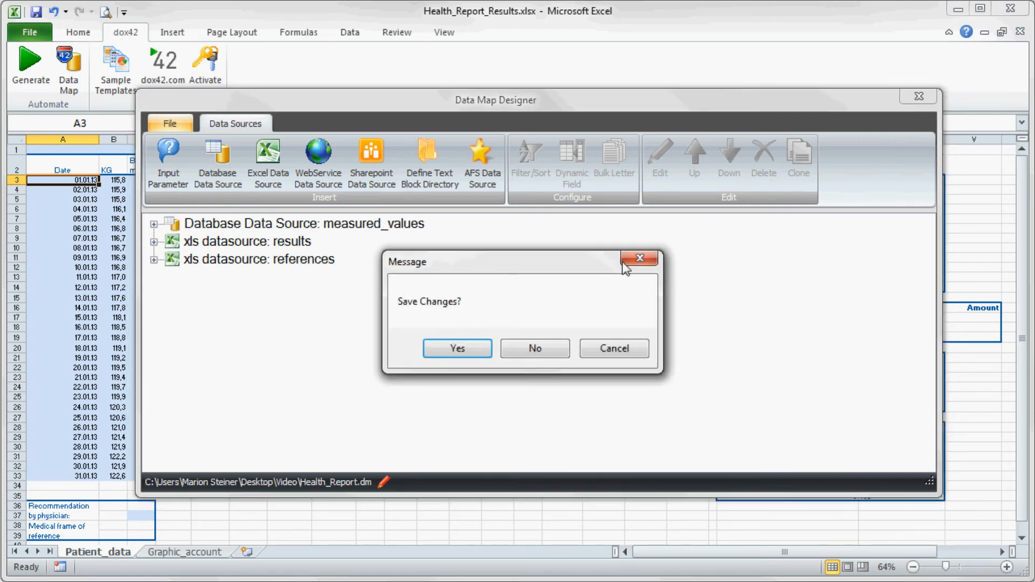
click(470, 351)
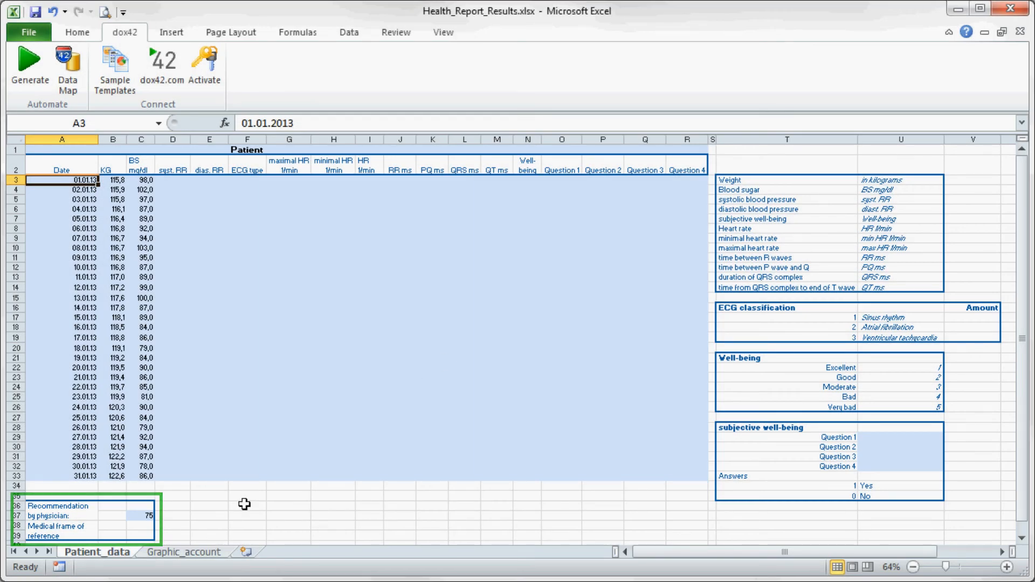
Review the weight, blood sugar, well-being and symptom charts on the Graphic_account sheet
click(227, 552)
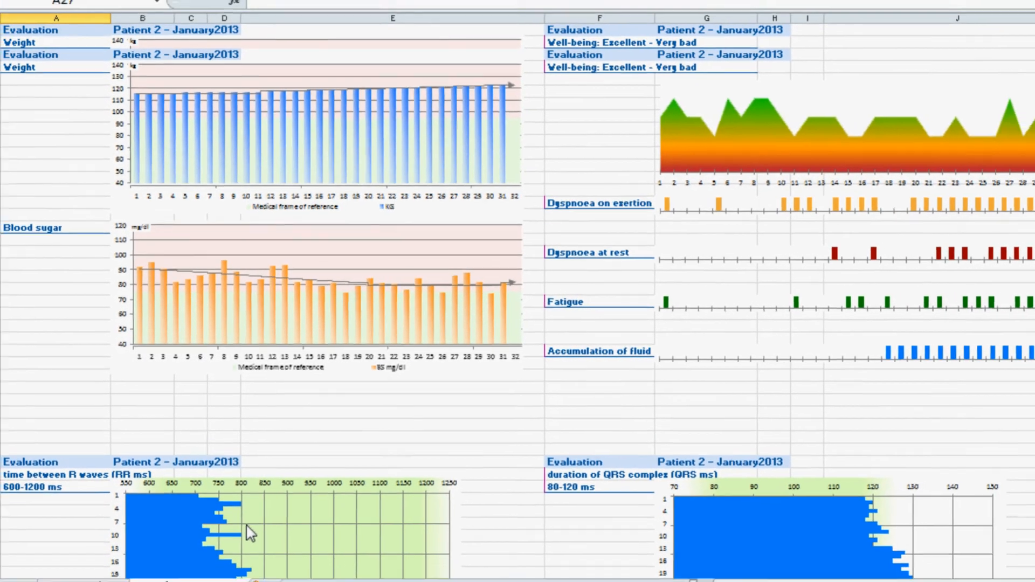
scroll(237, 507, up, 7)
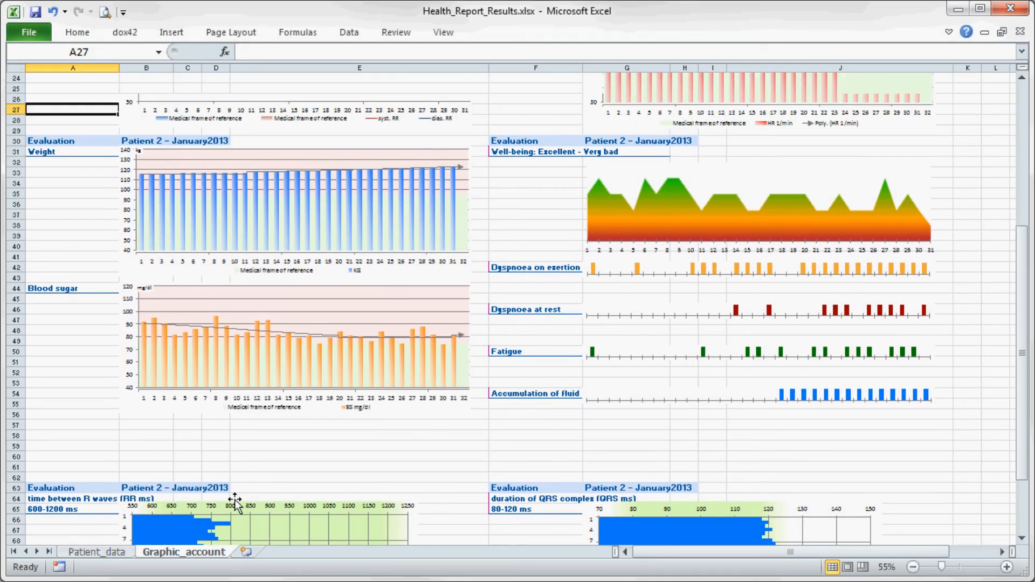
scroll(237, 507, up, 3)
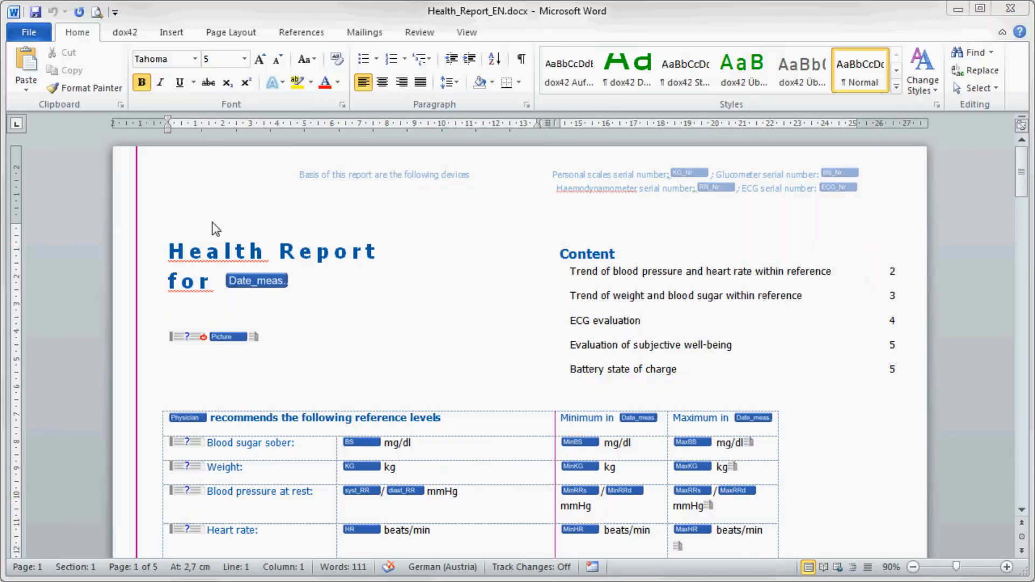
In Word, start generating the report from the Health_Report_EN.docx template with English as the chart language
click(123, 33)
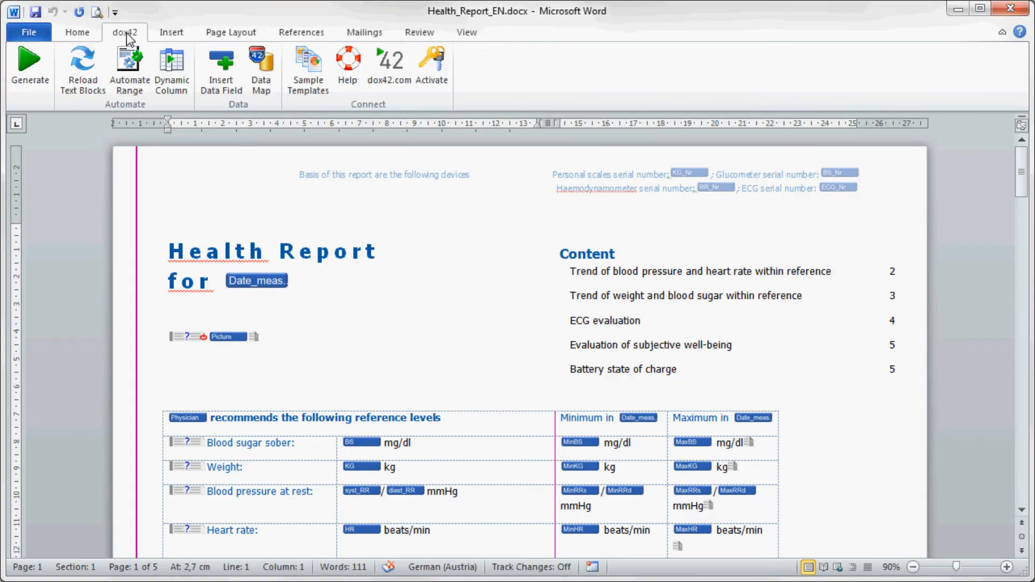
click(45, 92)
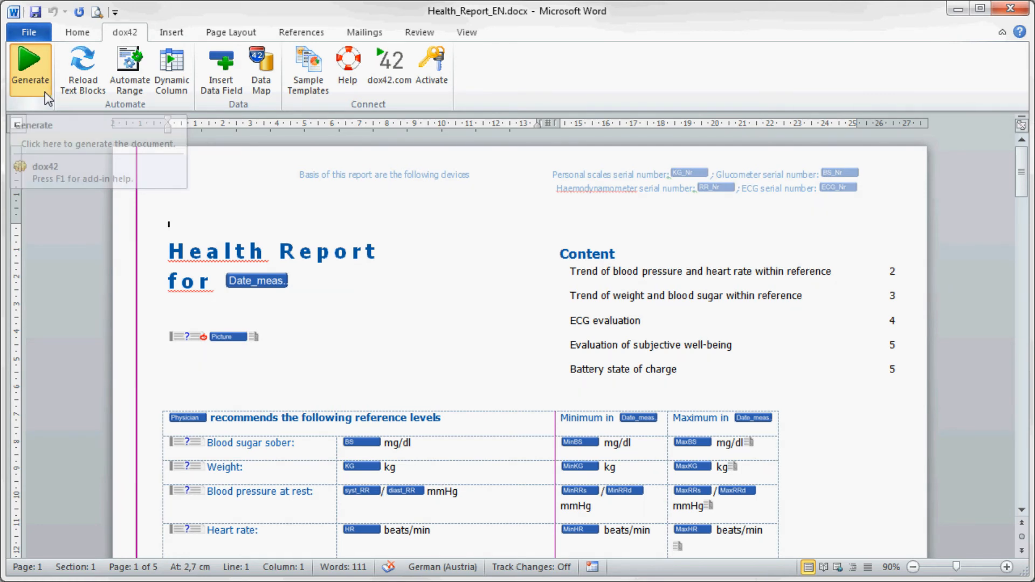
click(560, 292)
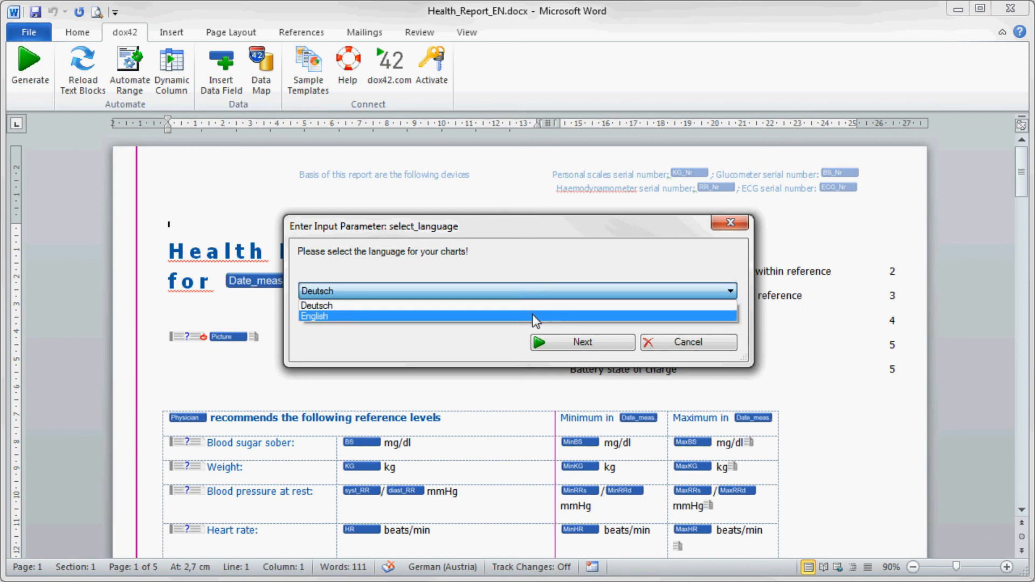
click(534, 317)
click(610, 350)
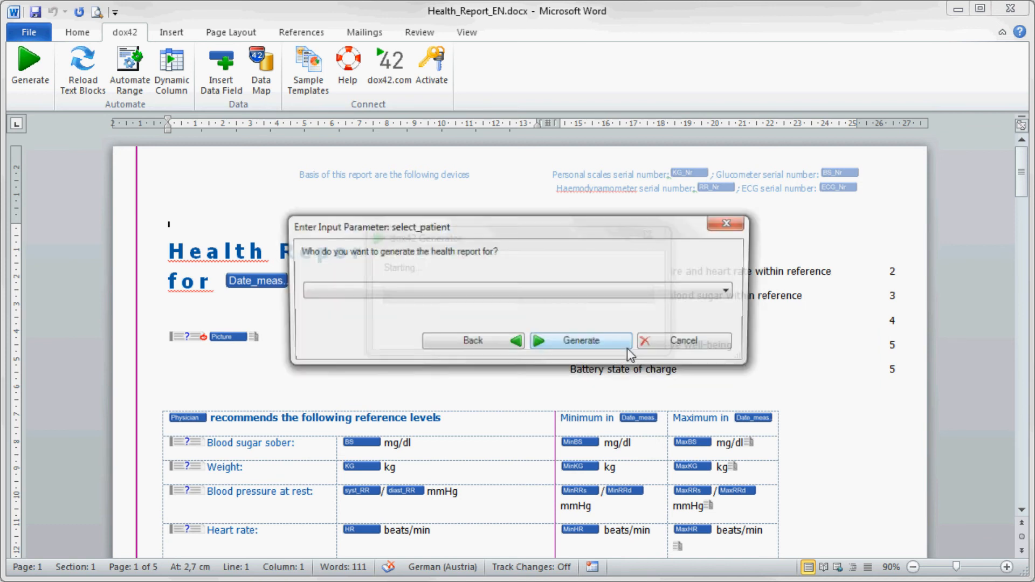
Select Patient 2, generate the health report, and go through the generated document to the subjective well-being and battery sections
click(615, 299)
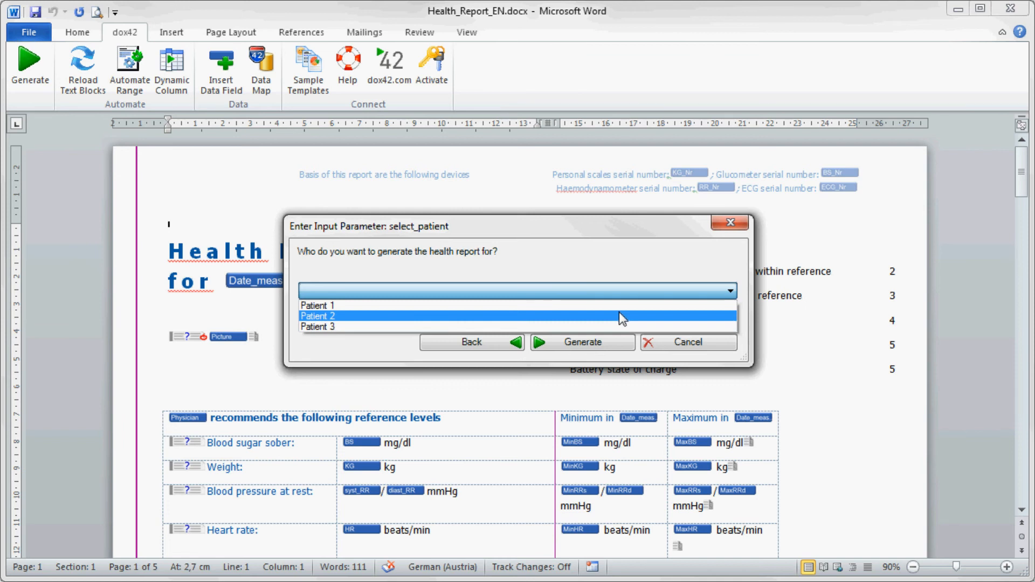
click(619, 313)
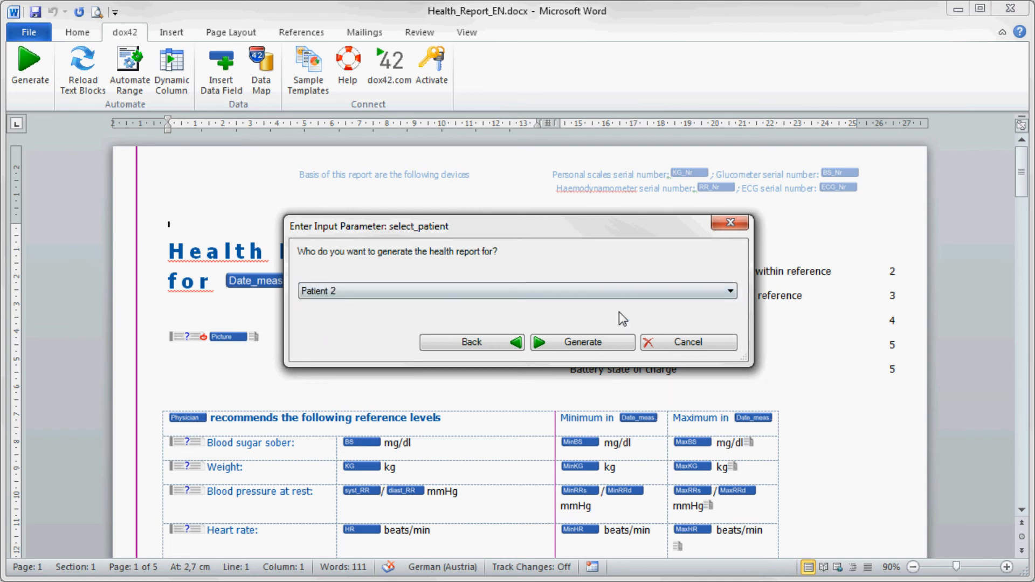
click(610, 341)
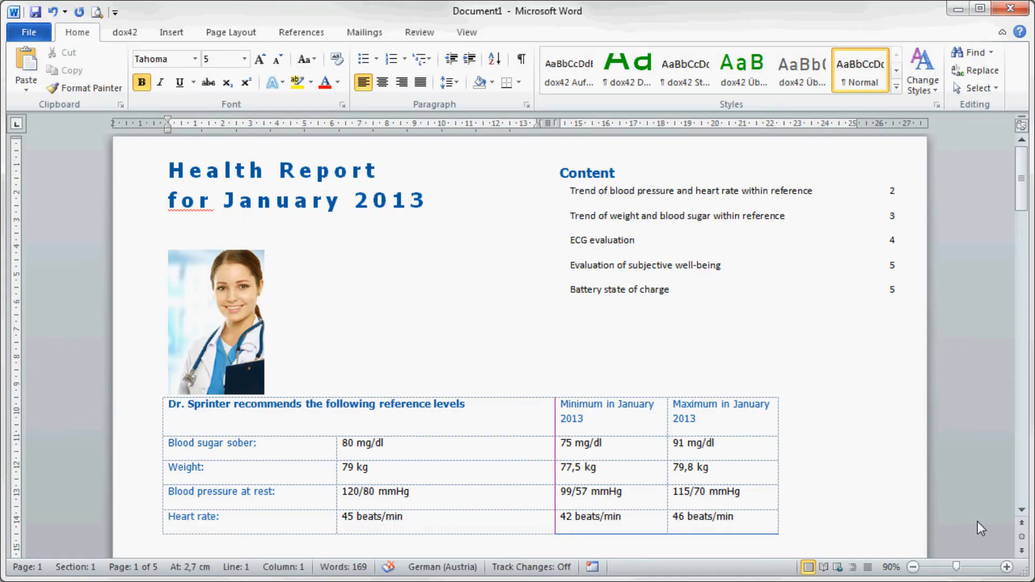
drag(1022, 188, 1033, 470)
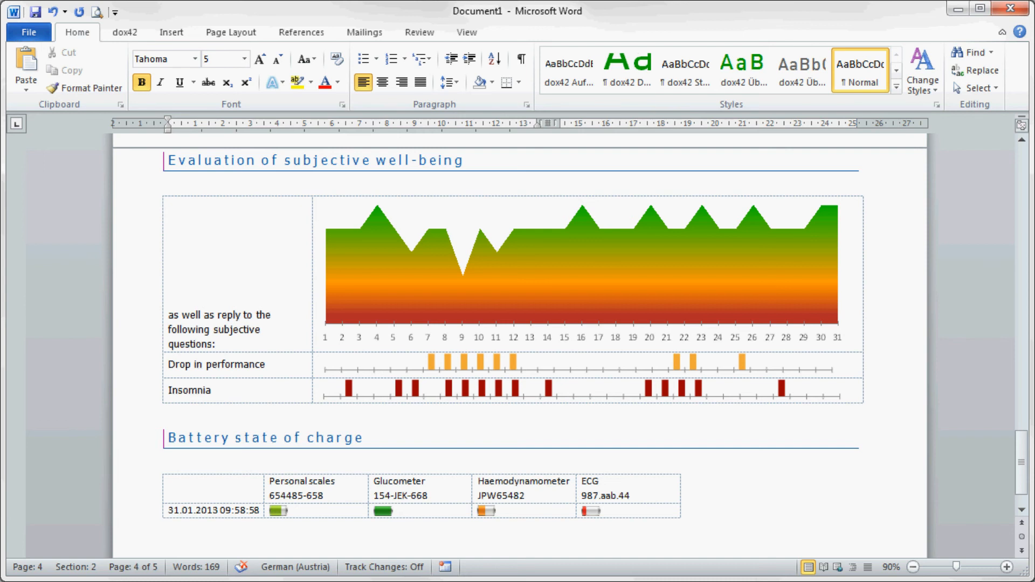